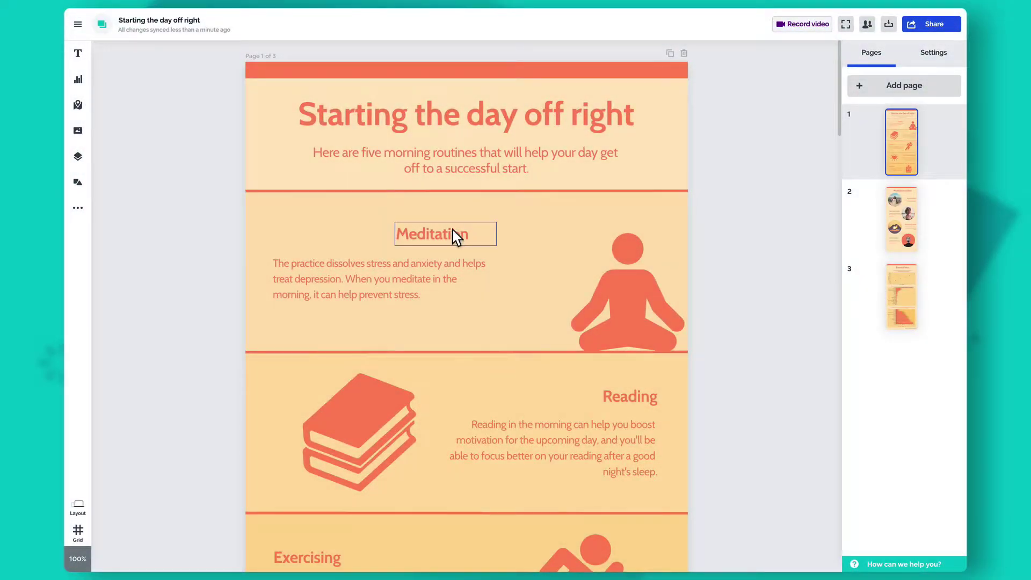
Step: Align the Meditation heading with its paragraph, then reposition the meditation icon and enlarge it from 299 to 330 px
{"action": "left_click_drag", "start_coordinate": [452, 230], "coordinate": [334, 227]}
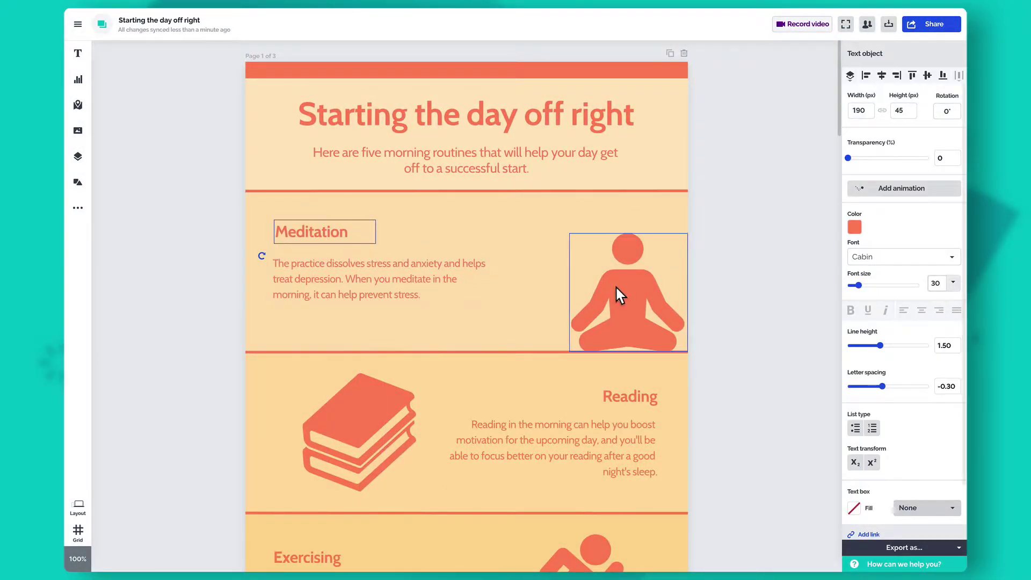
{"action": "left_click_drag", "start_coordinate": [617, 295], "coordinate": [559, 266]}
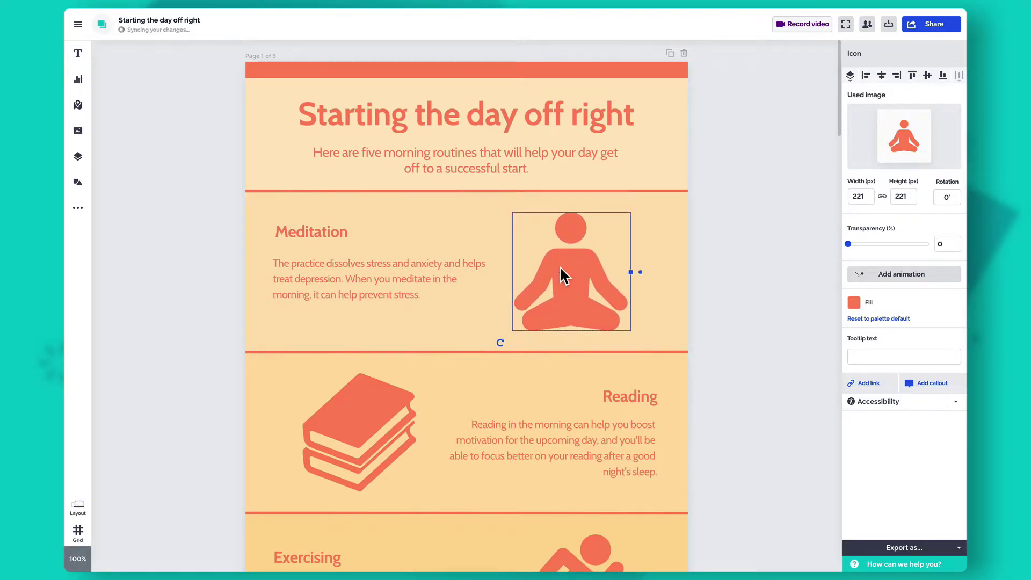
{"action": "key", "text": "Down"}
{"action": "key", "text": "Down"}
{"action": "key", "text": "Down"}
{"action": "key", "text": "Down"}
{"action": "key", "text": "Down"}
{"action": "key", "text": "Down"}
{"action": "key", "text": "Down"}
{"action": "key", "text": "Down"}
{"action": "key", "text": "Down"}
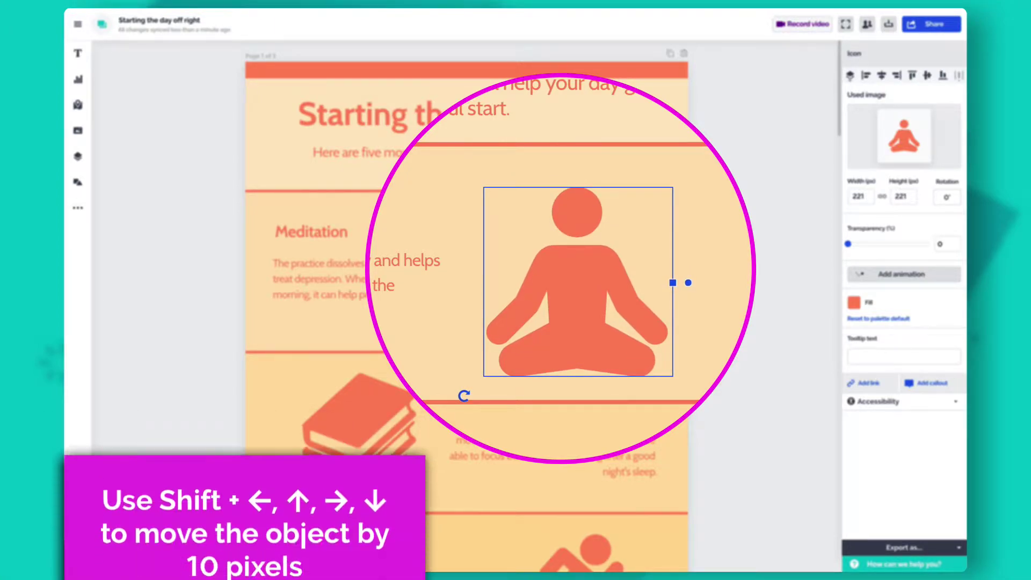
{"action": "key", "text": "shift+Right"}
{"action": "key", "text": "shift+Up"}
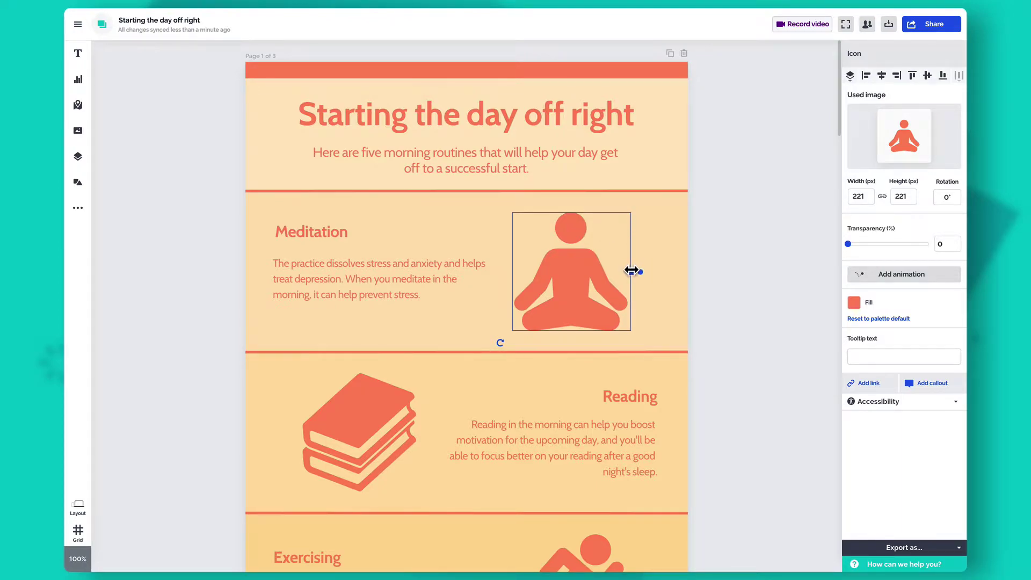
{"action": "mouse_move", "coordinate": [631, 271]}
{"action": "left_mouse_down"}
{"action": "mouse_move", "coordinate": [568, 271]}
{"action": "mouse_move", "coordinate": [629, 273]}
{"action": "left_mouse_up"}
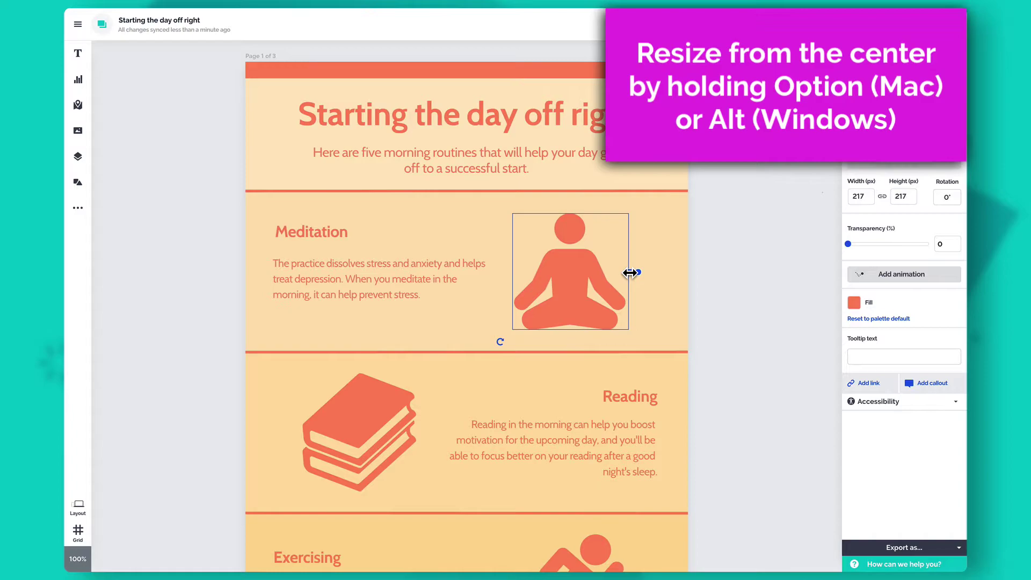
{"action": "left_click_drag", "start_coordinate": [629, 273], "coordinate": [659, 273]}
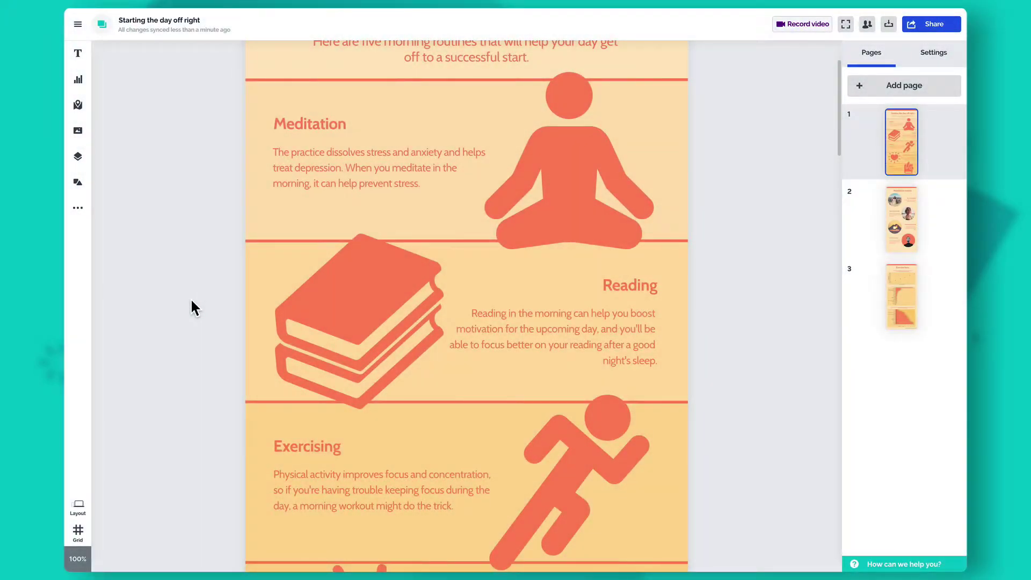
Step: Move the books icon further down in the Reading section
{"action": "left_click", "coordinate": [294, 302]}
{"action": "left_click", "coordinate": [339, 304]}
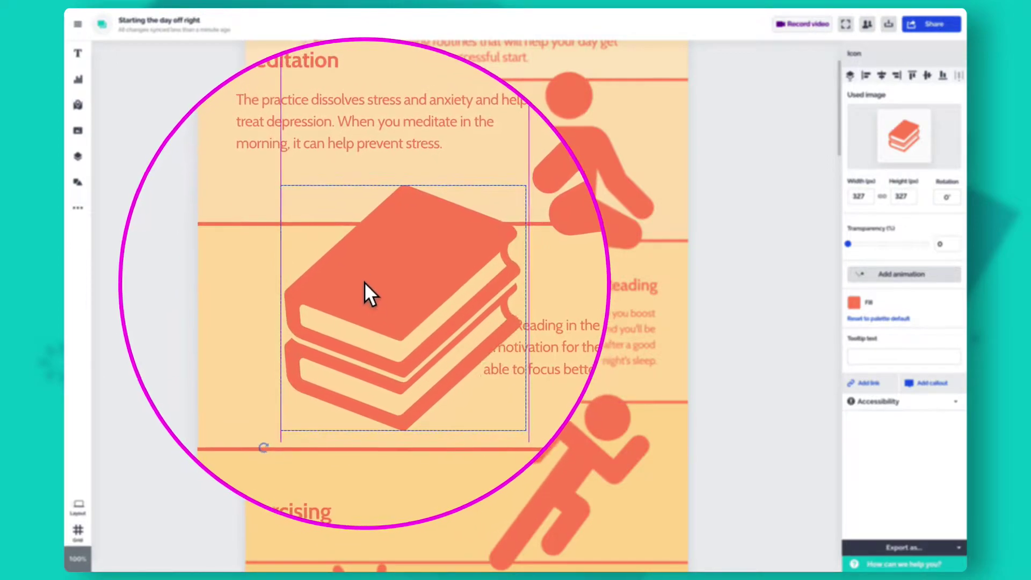
{"action": "left_click_drag", "start_coordinate": [343, 278], "coordinate": [331, 304]}
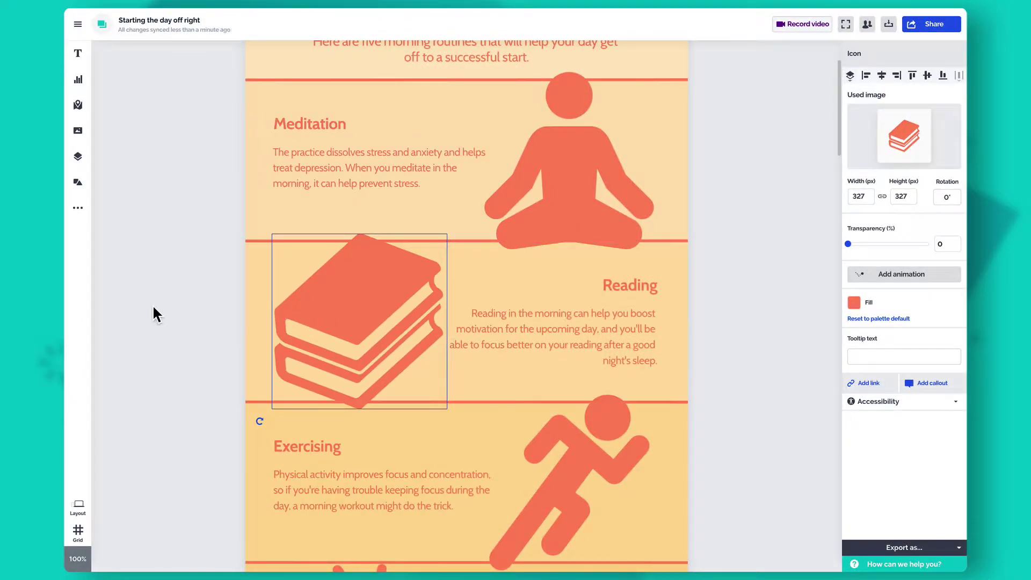
{"action": "left_click", "coordinate": [154, 307]}
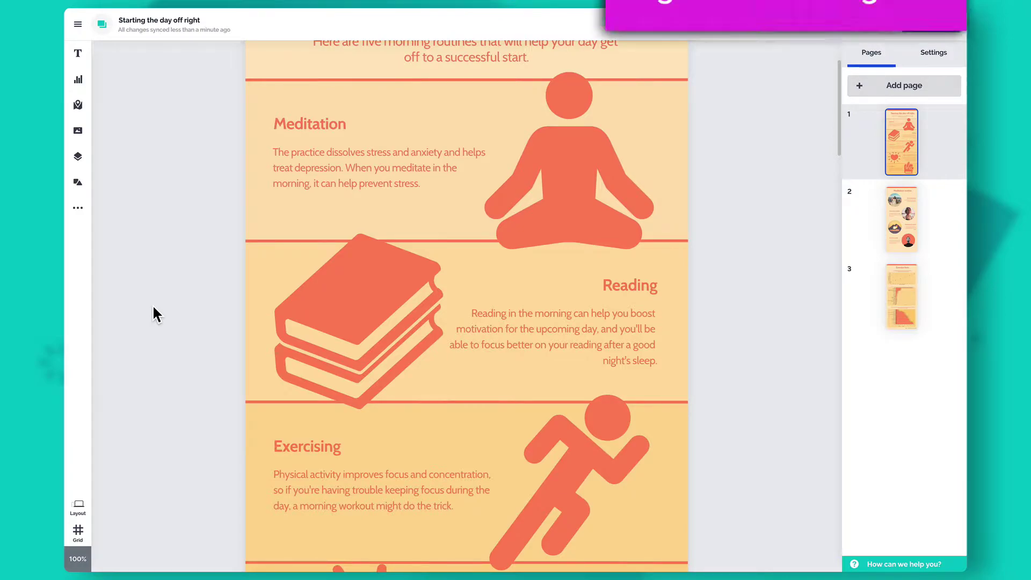
Step: Switch to the 7-column grid, snap the books icon onto it, and adjust the column spacing
{"action": "key", "text": "g"}
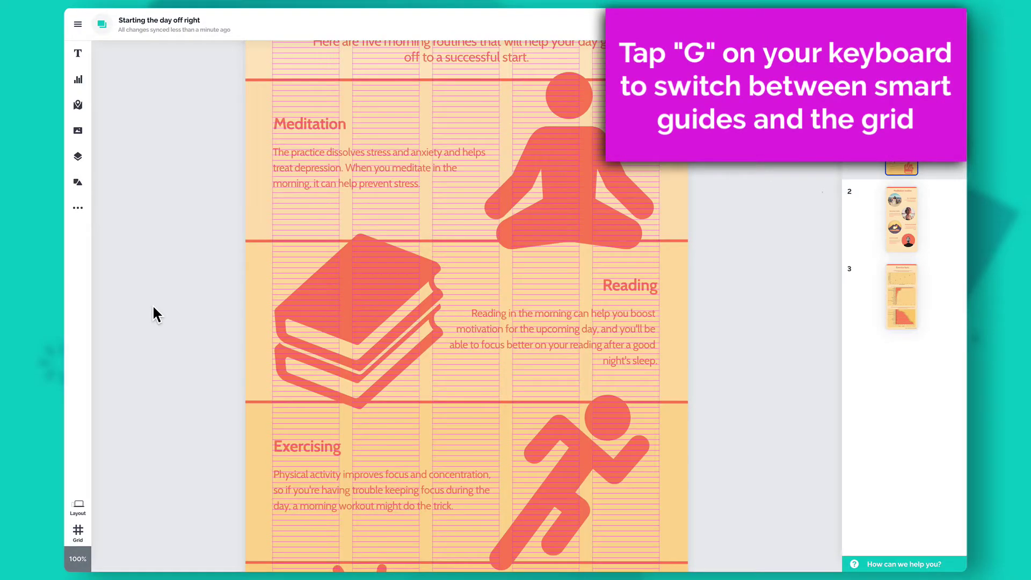
{"action": "mouse_move", "coordinate": [297, 311]}
{"action": "left_mouse_down"}
{"action": "mouse_move", "coordinate": [307, 289]}
{"action": "mouse_move", "coordinate": [304, 311]}
{"action": "left_mouse_up"}
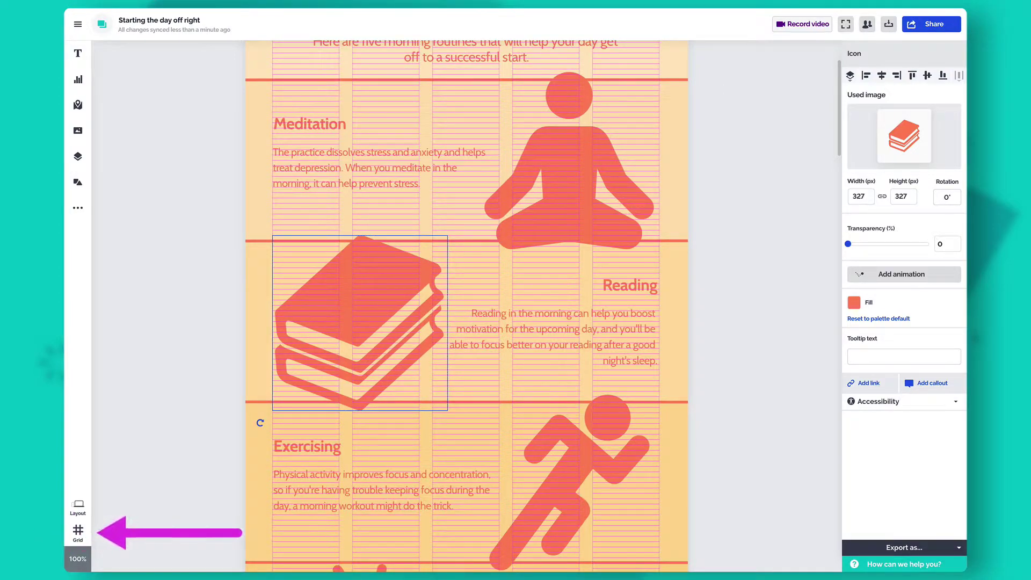
{"action": "left_click", "coordinate": [138, 493]}
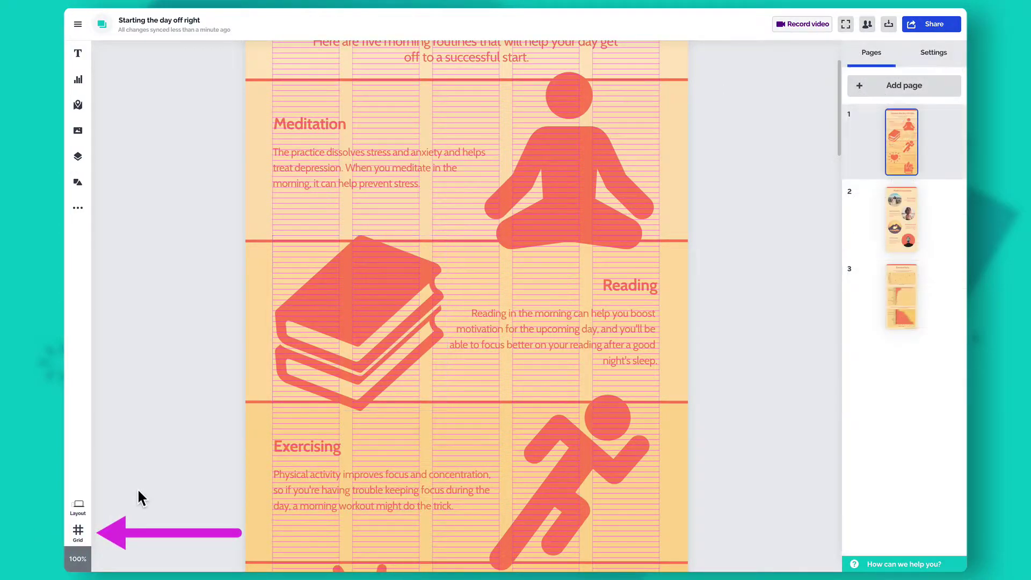
{"action": "left_click", "coordinate": [77, 532]}
{"action": "left_click_drag", "start_coordinate": [144, 498], "coordinate": [146, 521]}
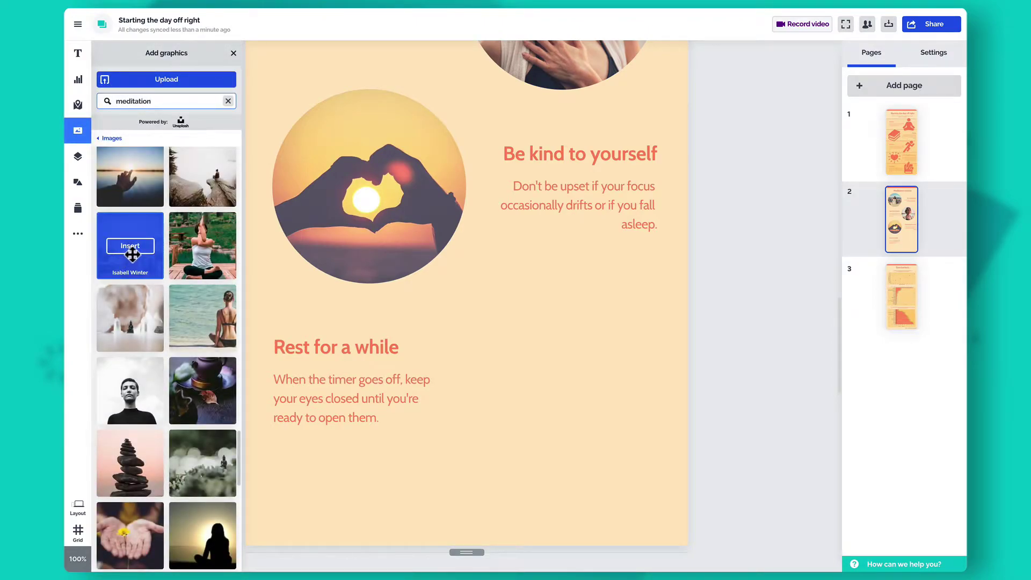
Step: Insert the rooftop meditation photo and place the black-and-white portrait photo on page 2
{"action": "left_click", "coordinate": [132, 253]}
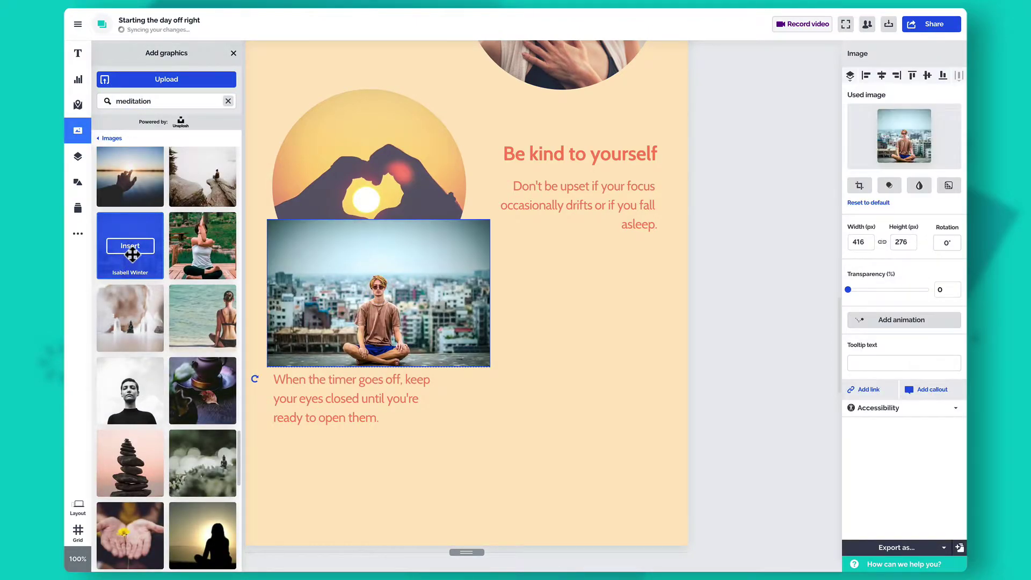
{"action": "mouse_move", "coordinate": [134, 343]}
{"action": "left_click_drag", "start_coordinate": [131, 386], "coordinate": [561, 365]}
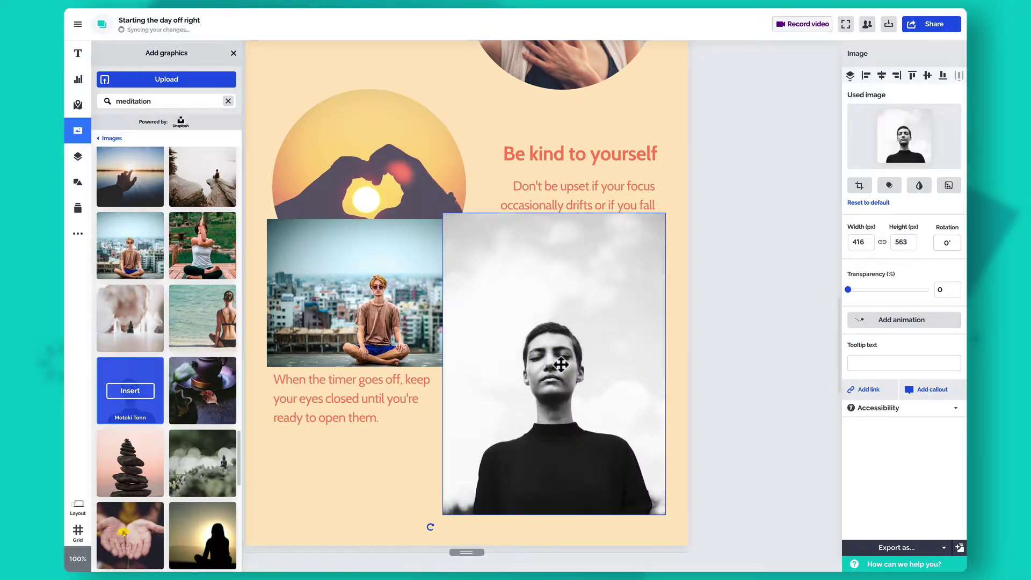
Step: Delete the rooftop photo so 'Rest for a while' is uncovered again
{"action": "left_click", "coordinate": [318, 275]}
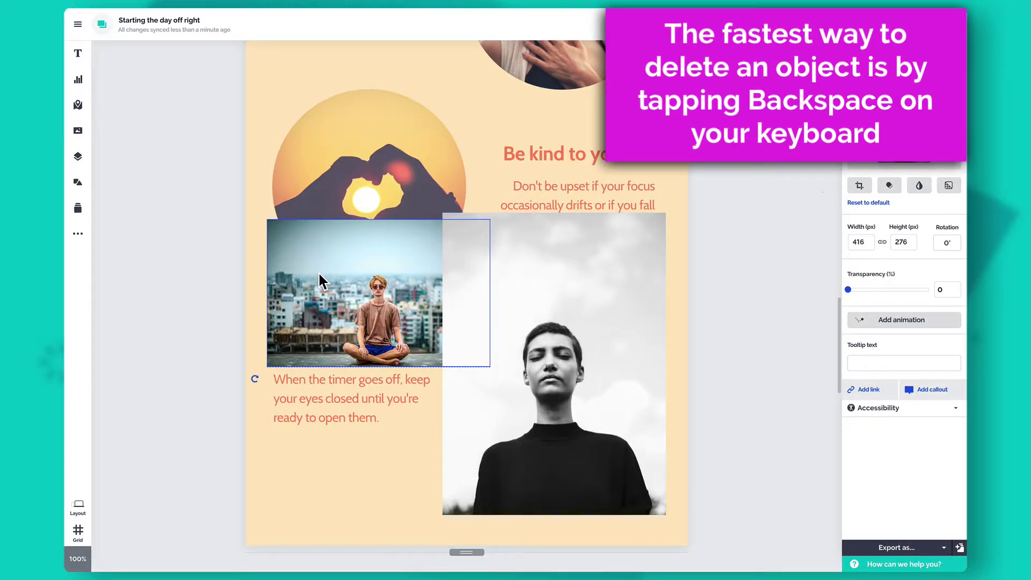
{"action": "right_click", "coordinate": [319, 275]}
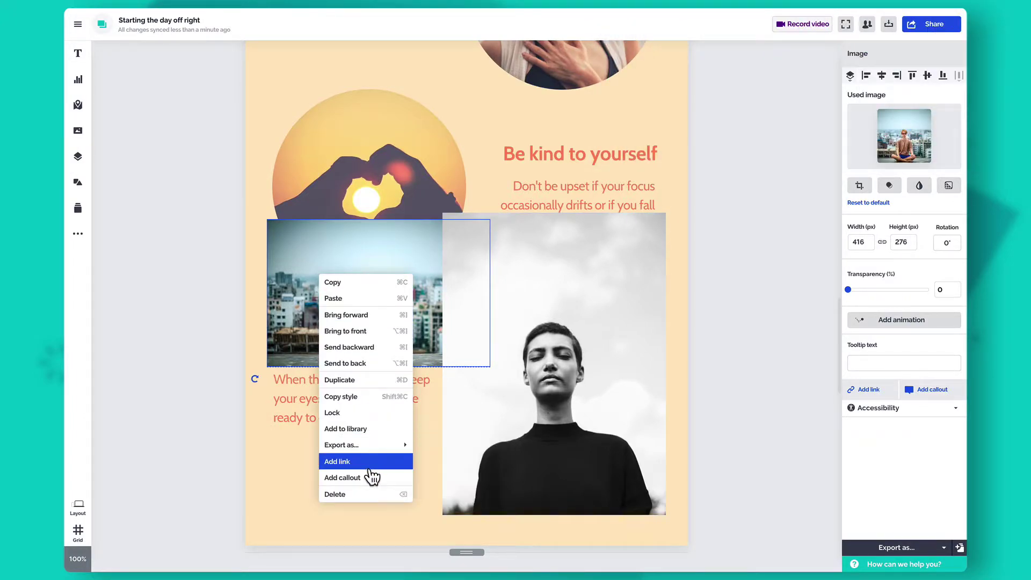
{"action": "left_click", "coordinate": [373, 493]}
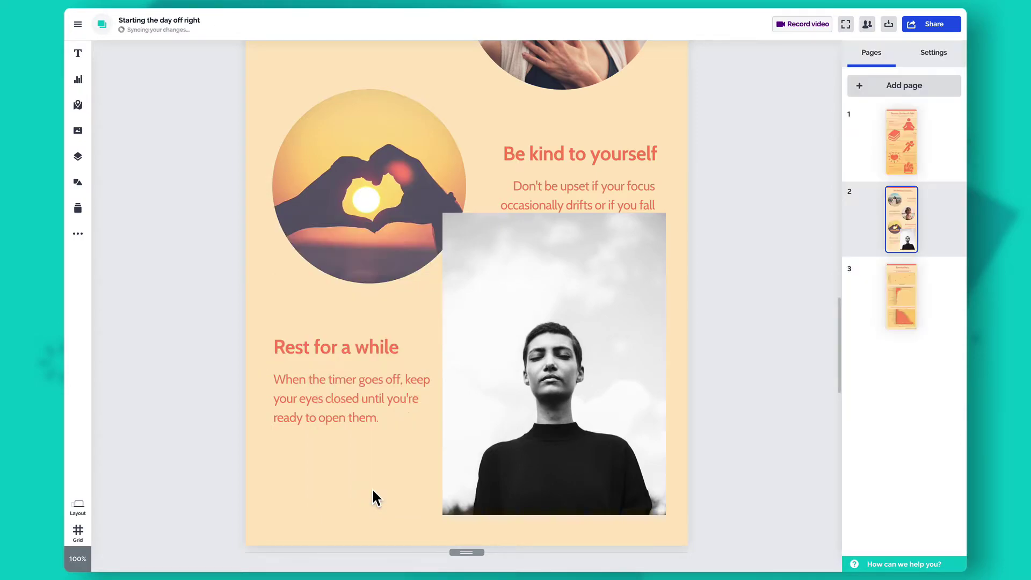
{"action": "left_click", "coordinate": [347, 407]}
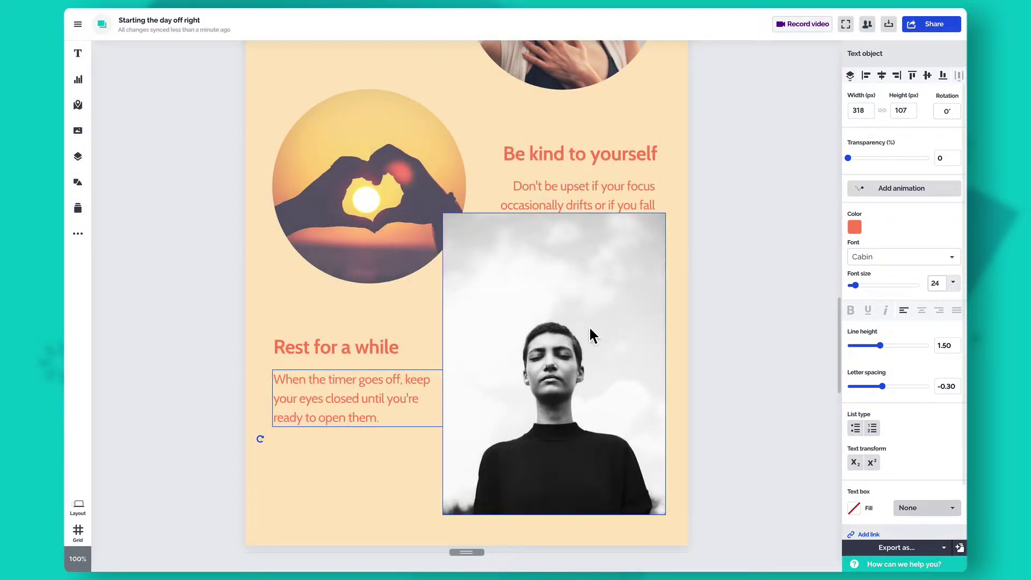
Step: Crop the top off the portrait, mask it into a circle and enlarge it
{"action": "left_click", "coordinate": [604, 320]}
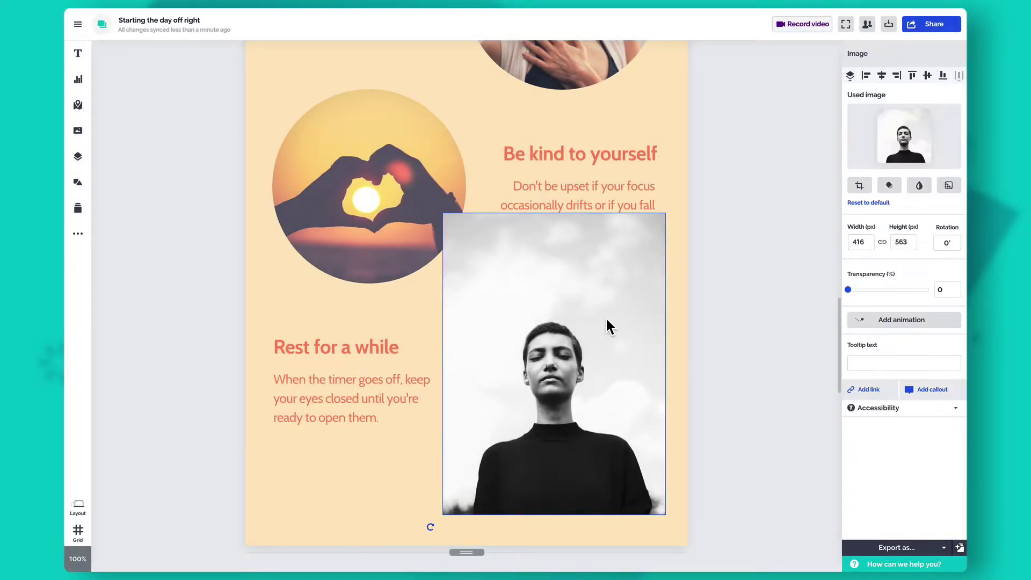
{"action": "left_click", "coordinate": [858, 185]}
{"action": "left_click_drag", "start_coordinate": [553, 213], "coordinate": [559, 258]}
{"action": "left_click", "coordinate": [859, 185]}
{"action": "left_click", "coordinate": [889, 185]}
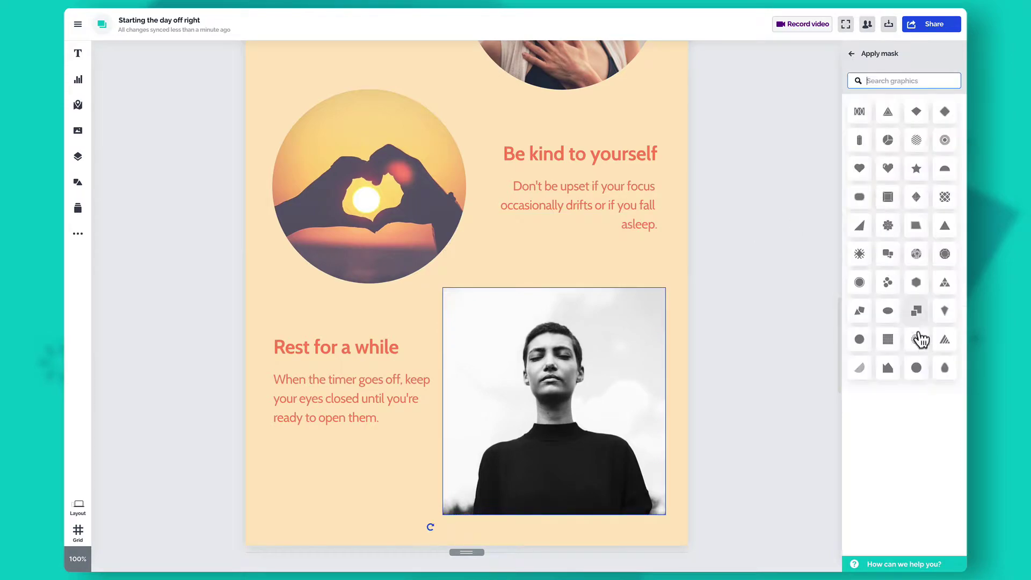
{"action": "left_click", "coordinate": [915, 339]}
{"action": "left_click_drag", "start_coordinate": [601, 437], "coordinate": [661, 502]}
{"action": "left_click", "coordinate": [547, 290]}
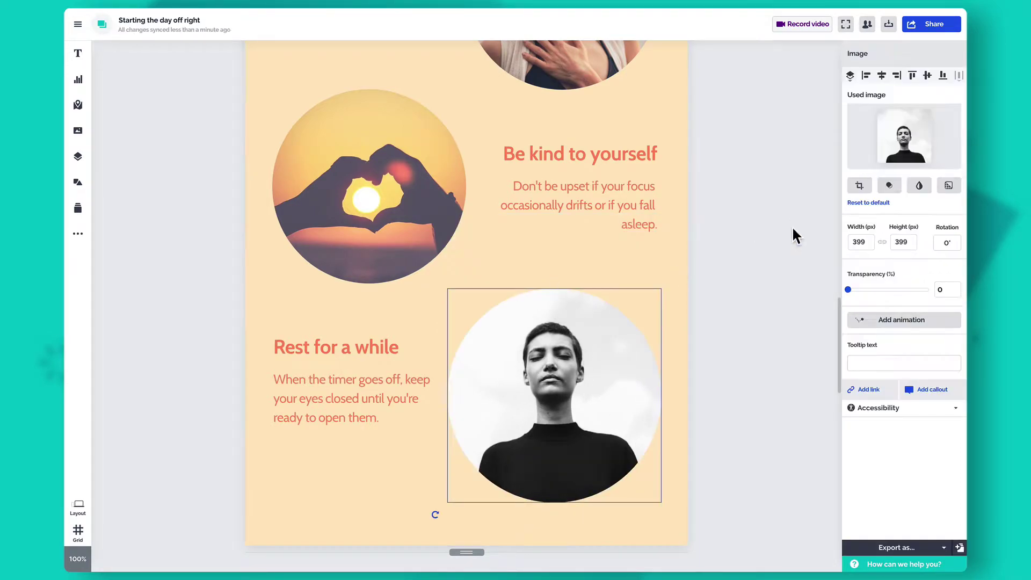
Step: Remove the portrait's background so only the person remains
{"action": "left_click", "coordinate": [917, 185]}
{"action": "left_click", "coordinate": [850, 53]}
{"action": "left_click", "coordinate": [948, 186]}
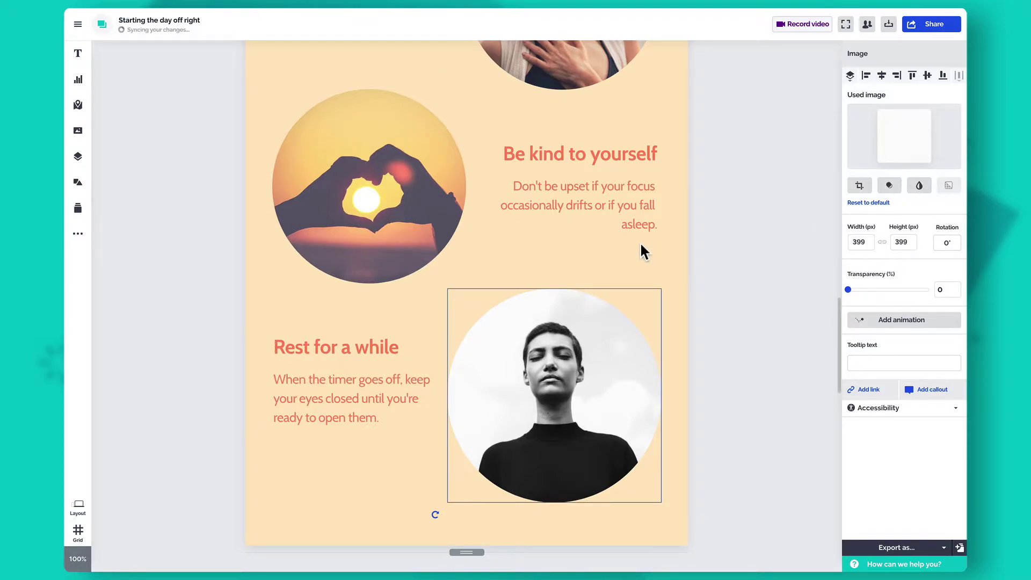
{"action": "left_click", "coordinate": [592, 255]}
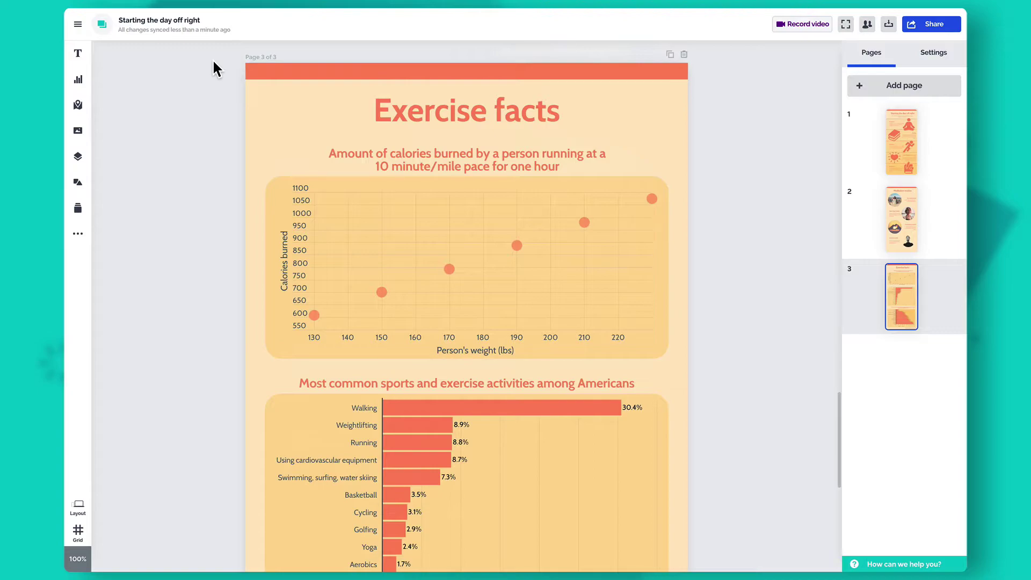
Step: Paste the exercise charts and titles onto a new page 4 and scroll down to the data source line
{"action": "left_click_drag", "start_coordinate": [215, 62], "coordinate": [730, 520]}
{"action": "scroll", "coordinate": [726, 473], "scroll_direction": "down", "scroll_amount": 8}
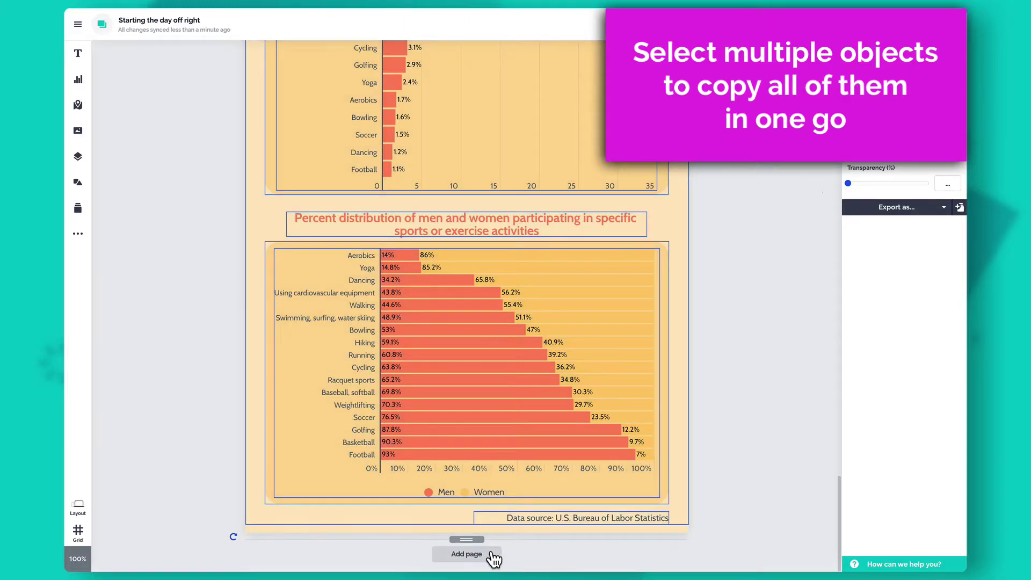
{"action": "left_click", "coordinate": [492, 558]}
{"action": "key", "text": "ctrl+v"}
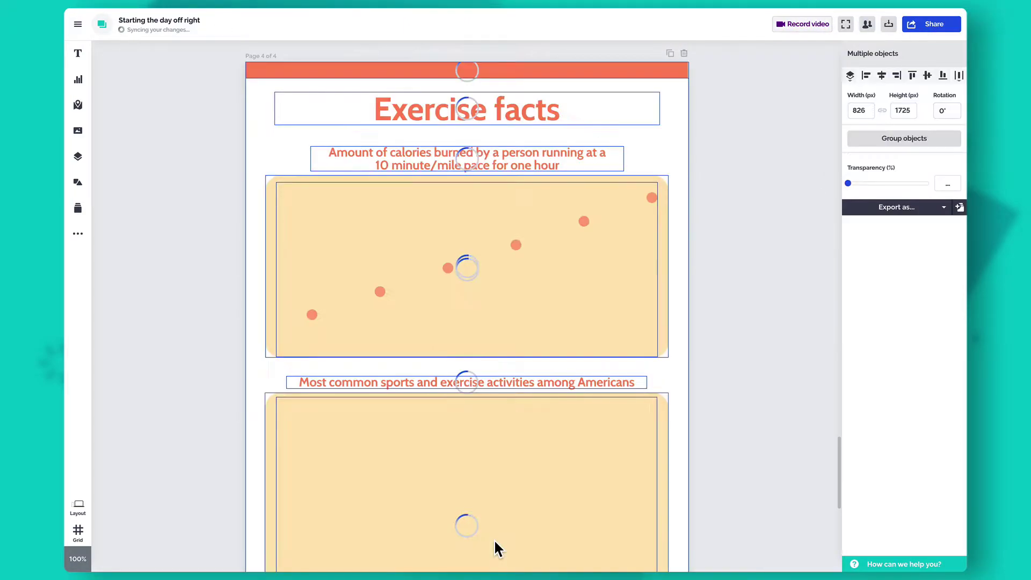
{"action": "left_click", "coordinate": [733, 510]}
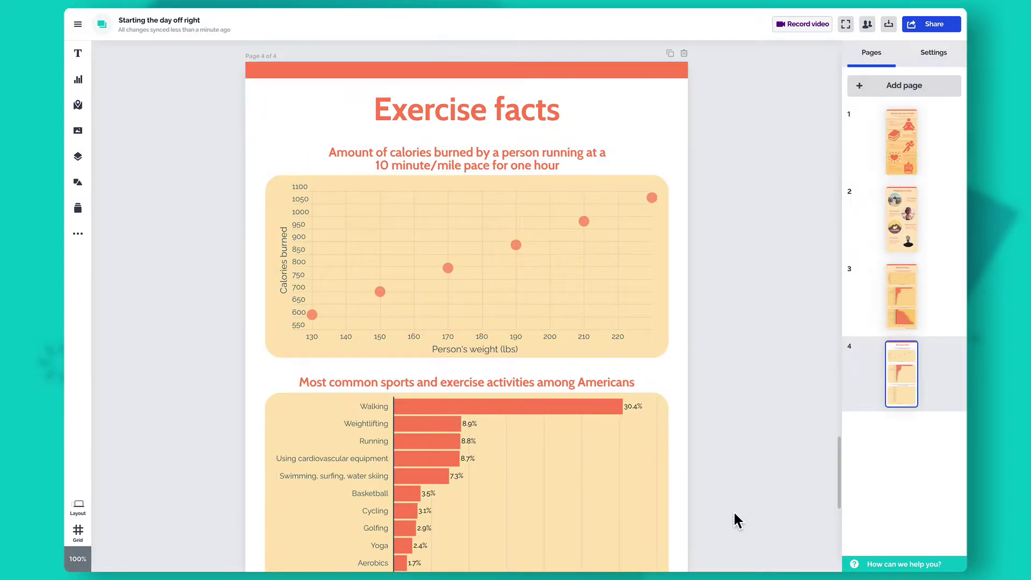
{"action": "scroll", "coordinate": [733, 510], "scroll_direction": "down", "scroll_amount": 9}
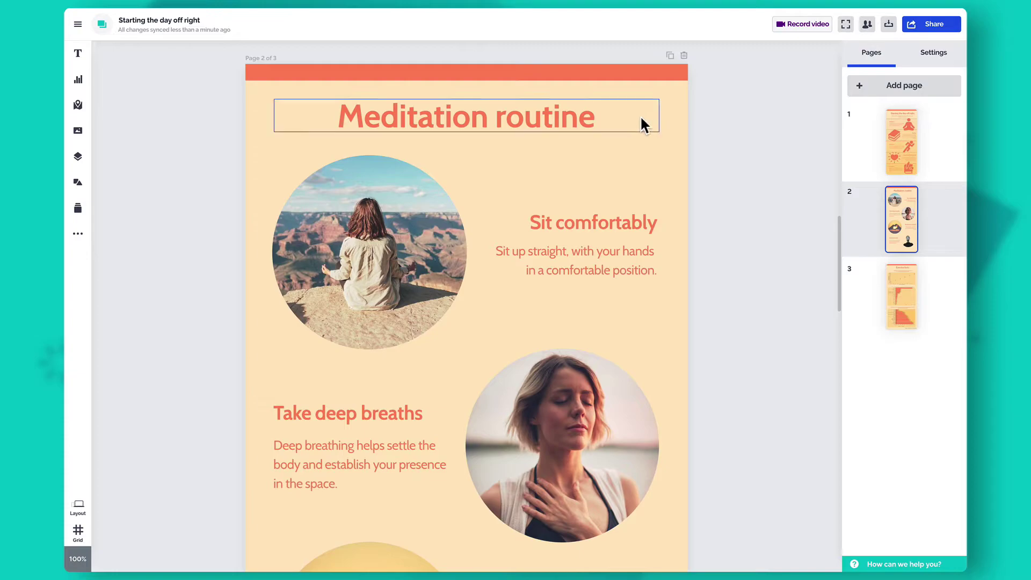
Step: Duplicate the Meditation routine title and the canyon photo
{"action": "left_click", "coordinate": [568, 116]}
{"action": "key", "text": "ctrl+d"}
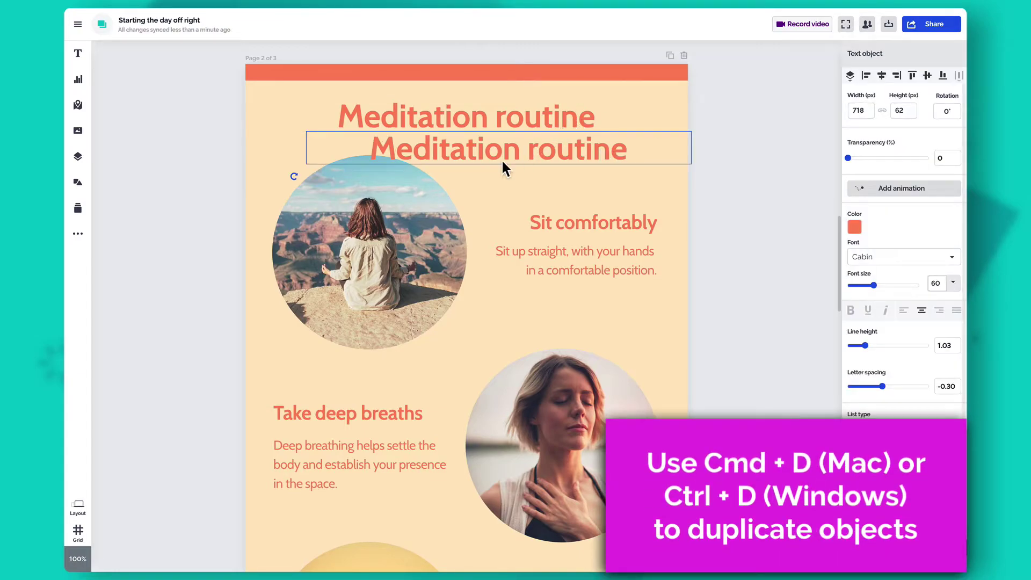
{"action": "left_click", "coordinate": [425, 206]}
{"action": "key", "text": "ctrl+d"}
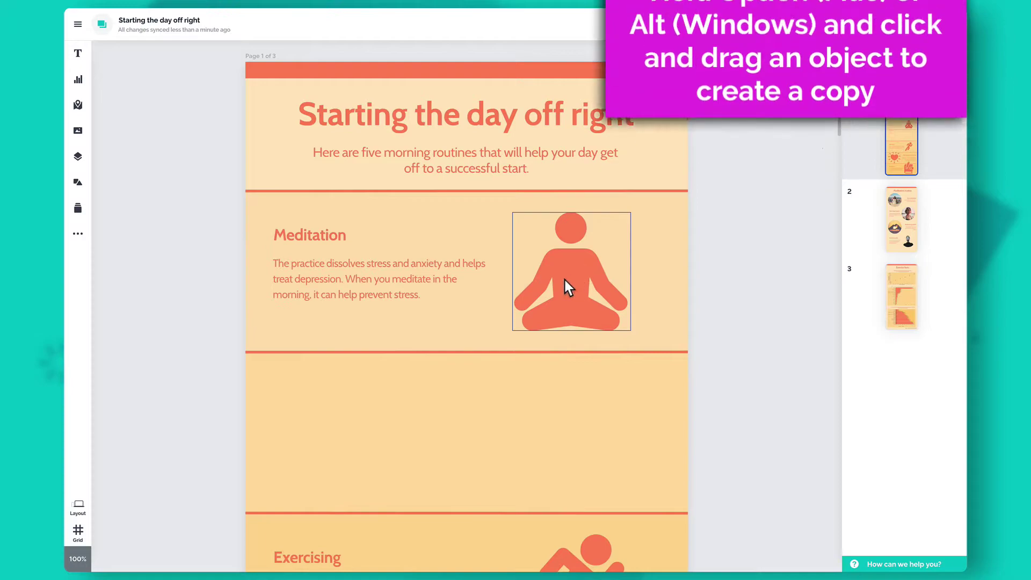
Step: Copy the meditation figure and the Meditation heading and text into the lower band
{"action": "left_click_drag", "start_coordinate": [559, 282], "coordinate": [346, 424]}
{"action": "left_click", "coordinate": [324, 228]}
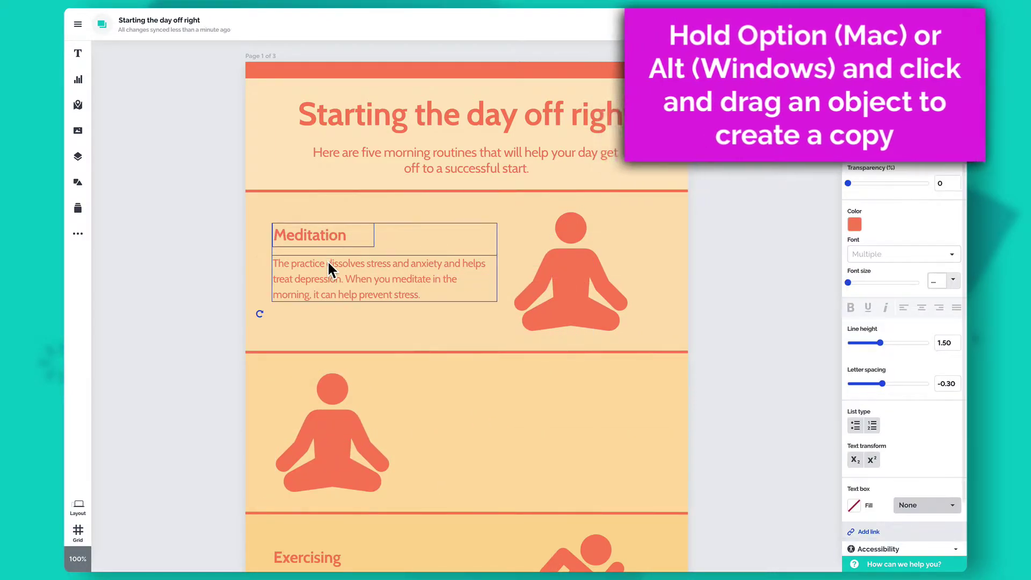
{"action": "left_click_drag", "start_coordinate": [329, 269], "coordinate": [494, 433]}
{"action": "left_click", "coordinate": [773, 420]}
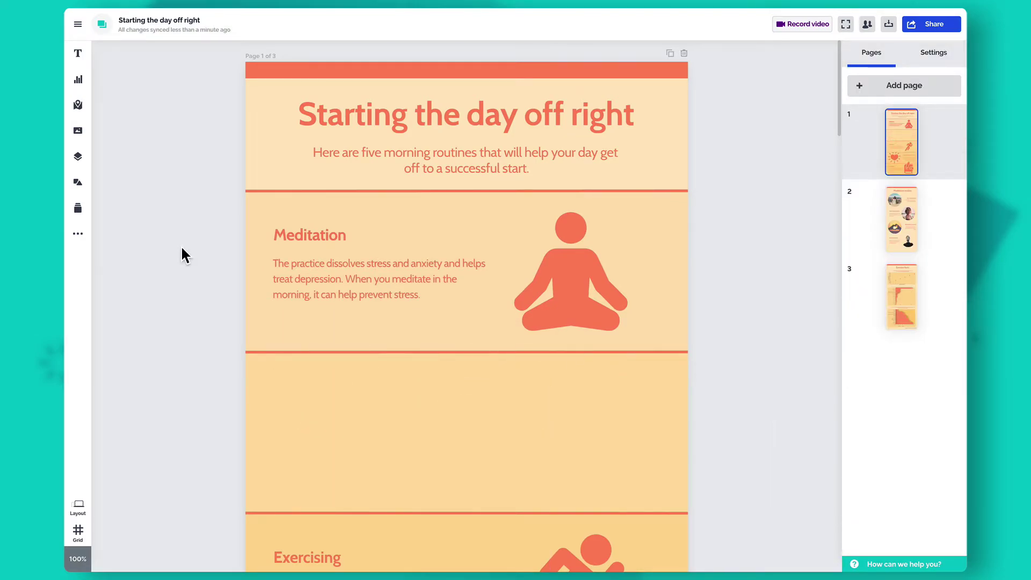
Step: Select the Meditation heading, body text and figure together and copy the whole section into the empty band
{"action": "left_click", "coordinate": [317, 232]}
{"action": "left_click", "coordinate": [319, 266], "text": "shift"}
{"action": "left_click", "coordinate": [581, 268], "text": "shift"}
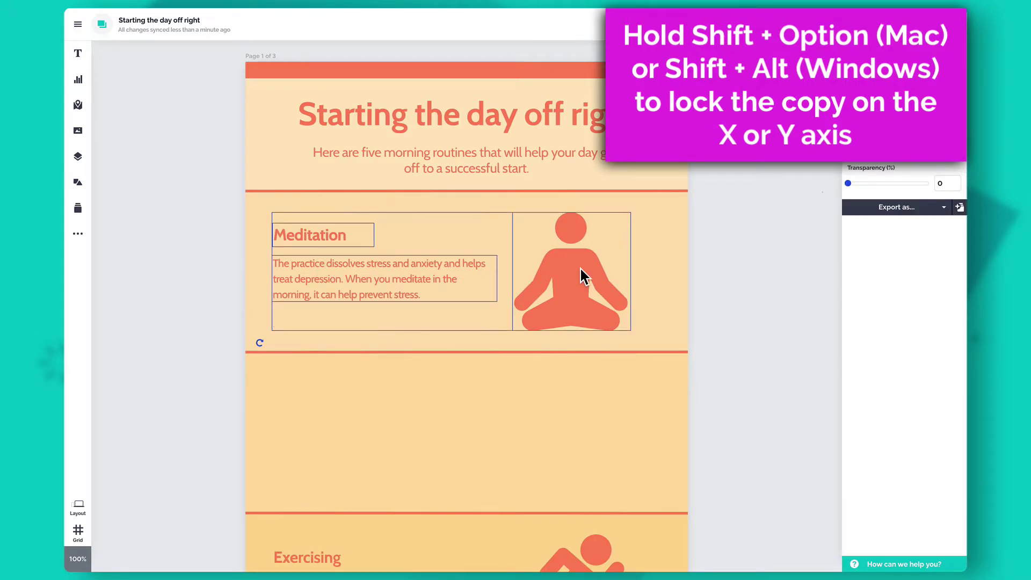
{"action": "left_click_drag", "start_coordinate": [580, 269], "coordinate": [582, 427]}
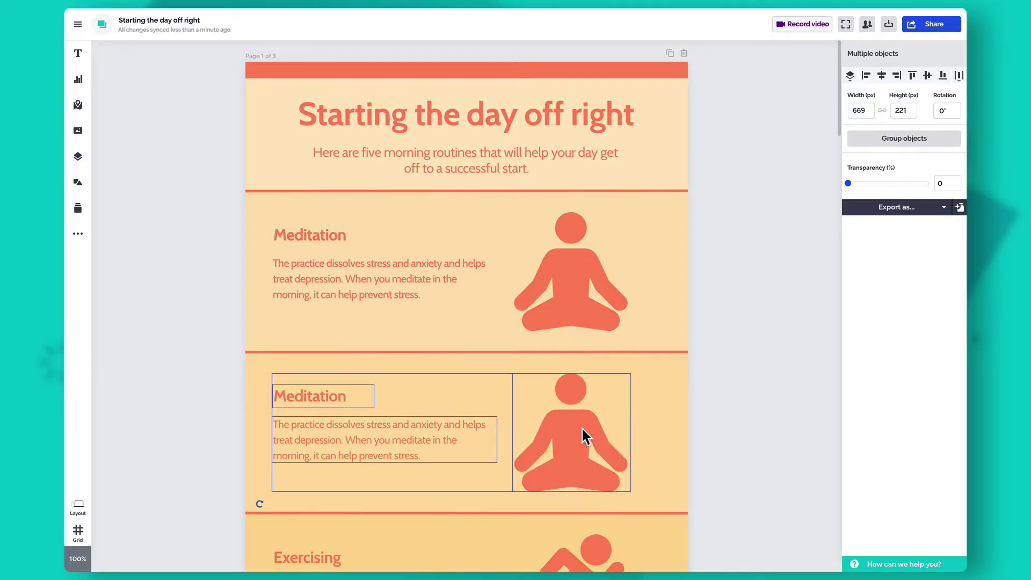
{"action": "left_click", "coordinate": [703, 403]}
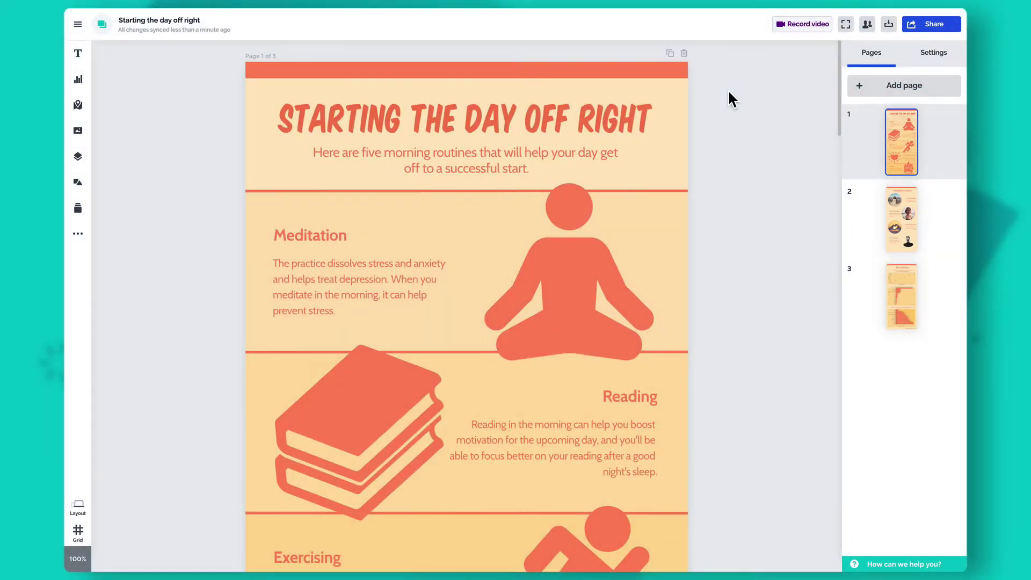
Step: Paste the title's Komika Title style onto the Meditation and Reading headings, then show page 3
{"action": "left_click", "coordinate": [590, 119]}
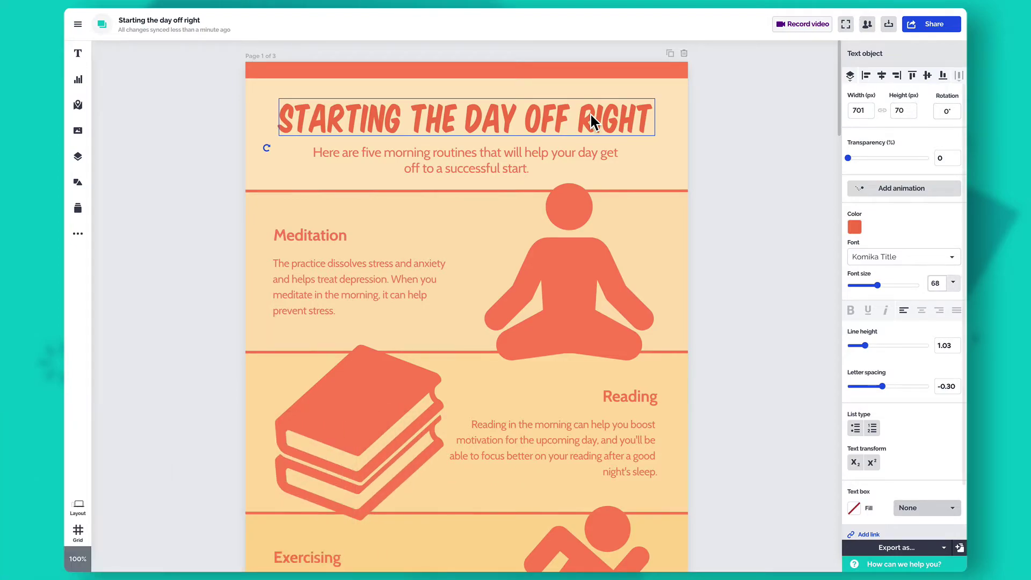
{"action": "left_click", "coordinate": [337, 232]}
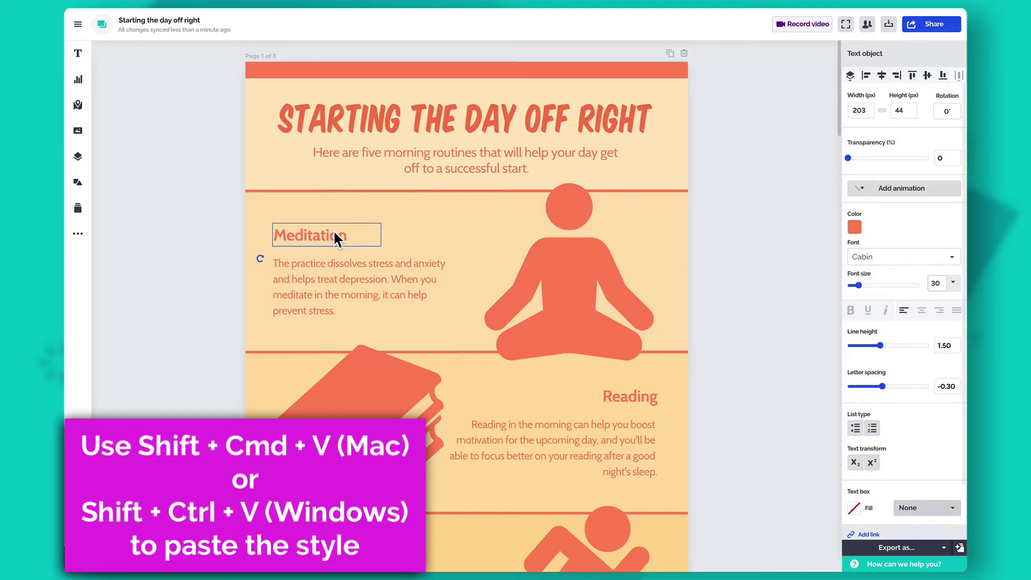
{"action": "key", "text": "ctrl+shift+v"}
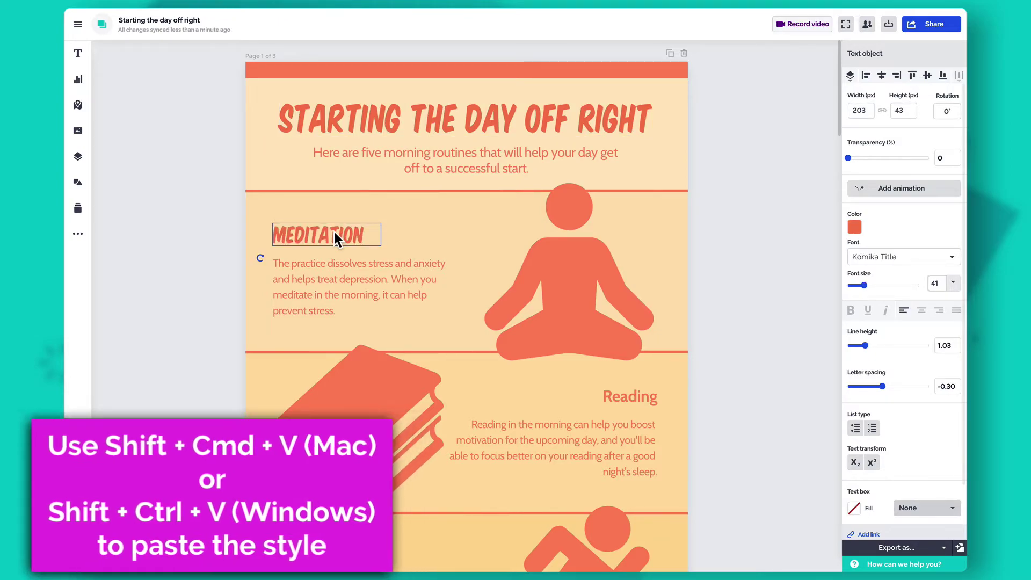
{"action": "scroll", "coordinate": [333, 230], "scroll_direction": "down", "scroll_amount": 3}
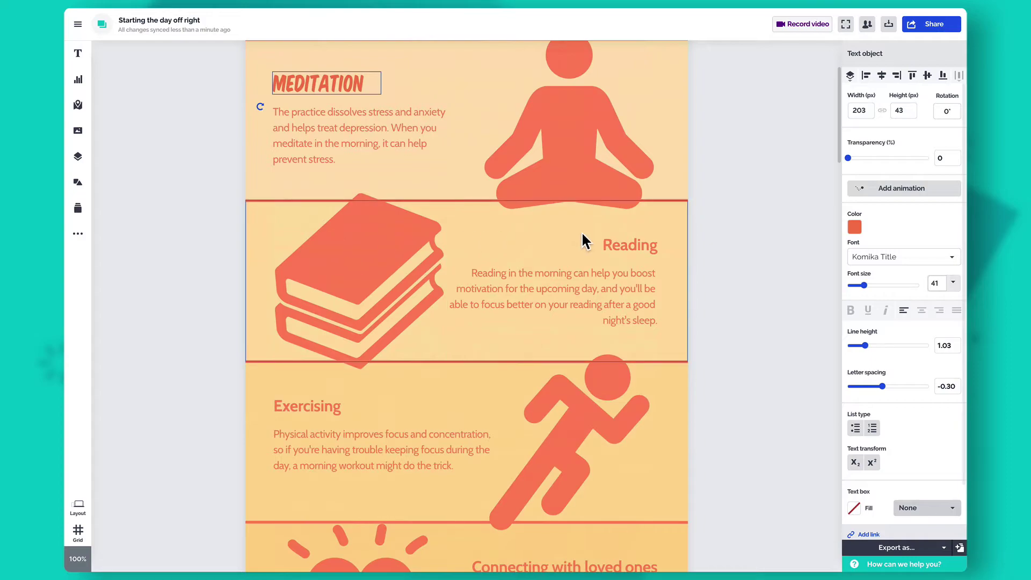
{"action": "right_click", "coordinate": [621, 245]}
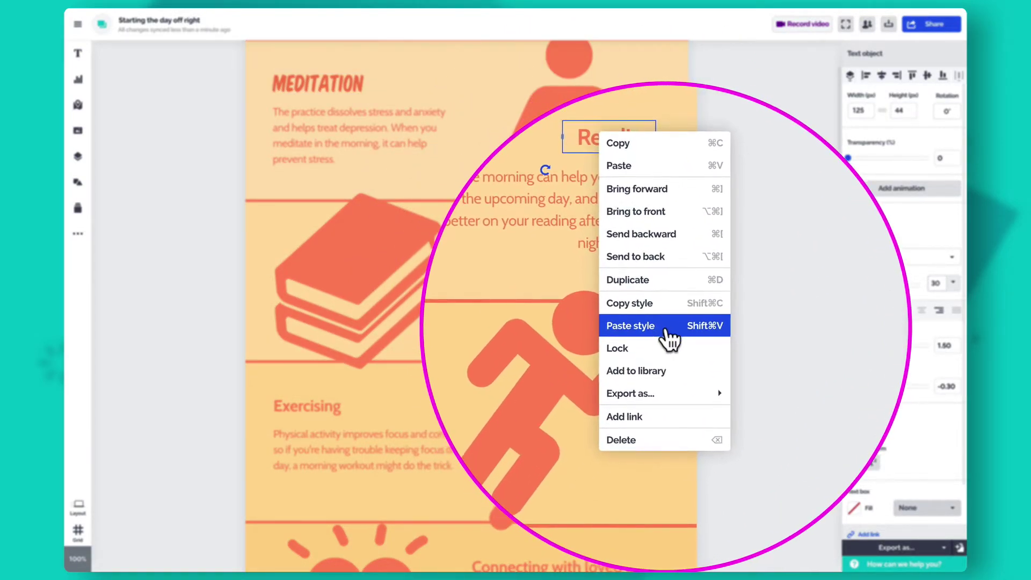
{"action": "left_click", "coordinate": [665, 326]}
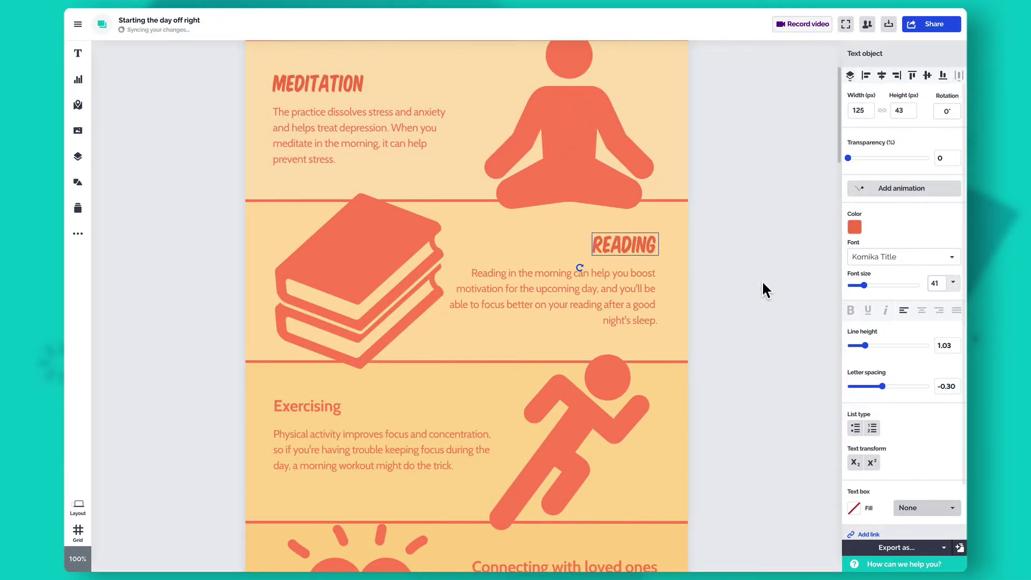
{"action": "left_click", "coordinate": [763, 280]}
{"action": "left_click", "coordinate": [902, 296]}
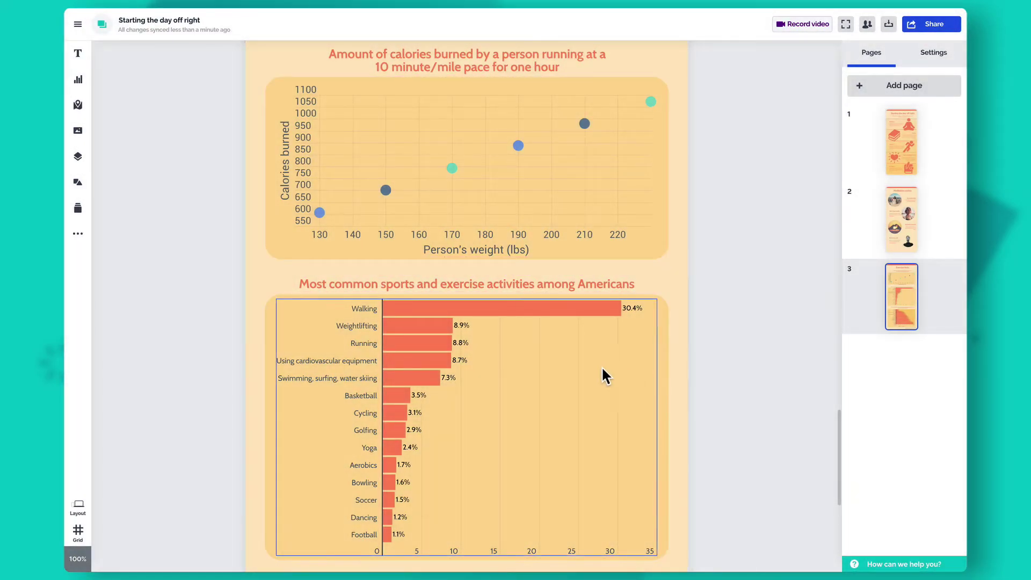
Step: Copy the bar chart's coral style and paste it onto the scatter chart
{"action": "right_click", "coordinate": [600, 372]}
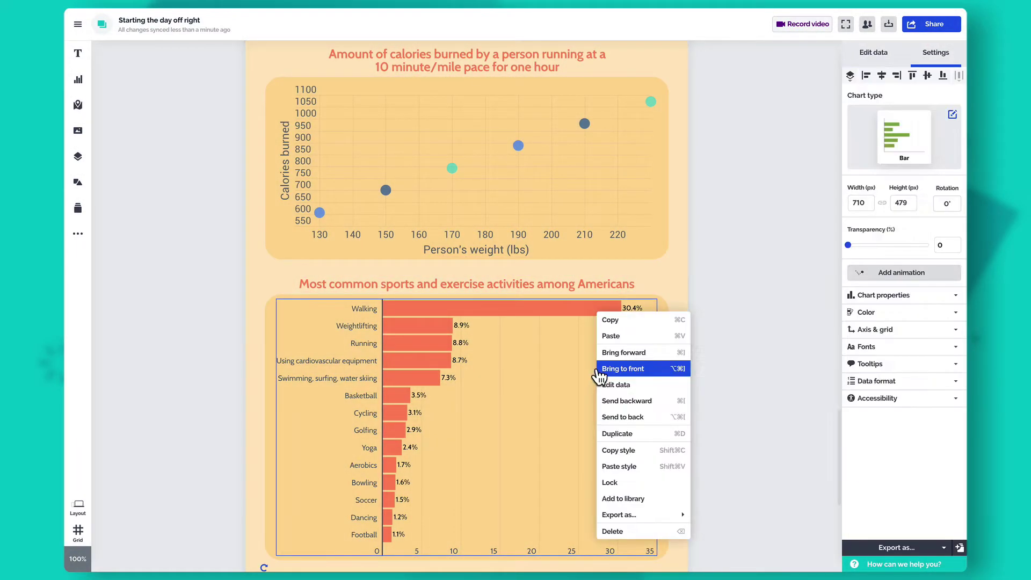
{"action": "left_click", "coordinate": [635, 451]}
{"action": "right_click", "coordinate": [595, 143]}
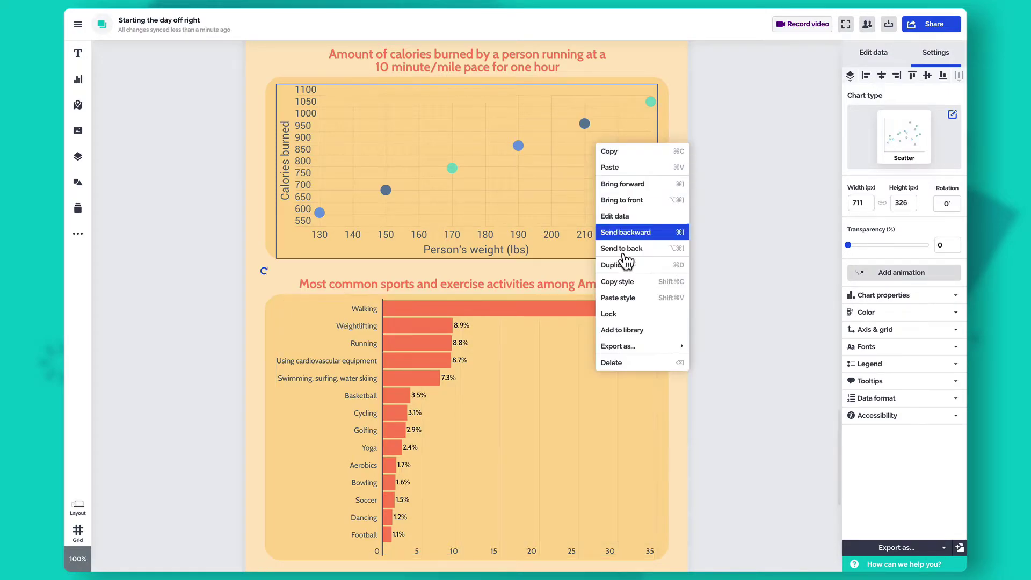
{"action": "left_click", "coordinate": [638, 299]}
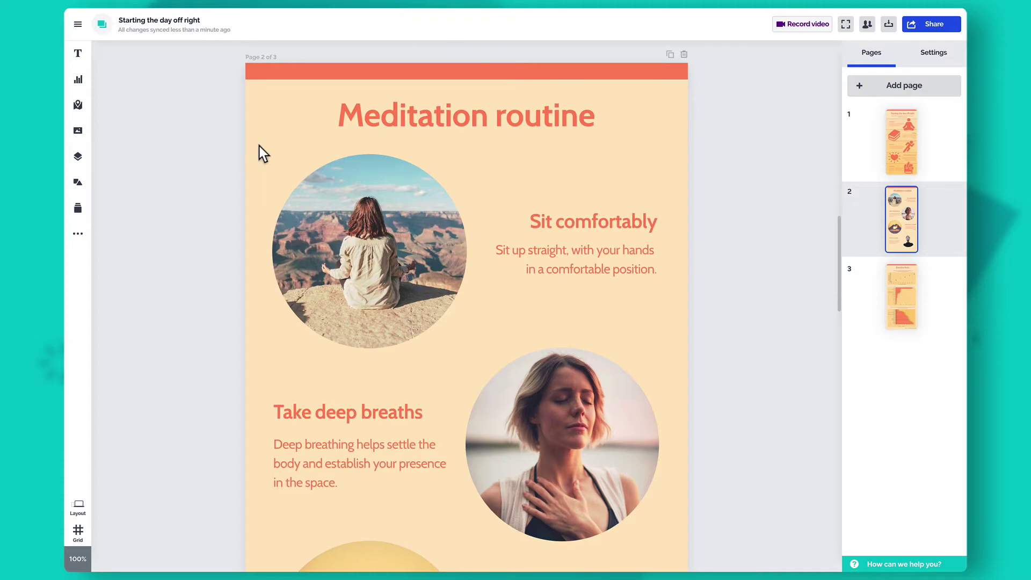
Step: Group the canyon photo with the Sit comfortably heading and body text, shift the group slightly, then ungroup it
{"action": "left_click_drag", "start_coordinate": [257, 145], "coordinate": [668, 323]}
{"action": "left_click", "coordinate": [666, 320]}
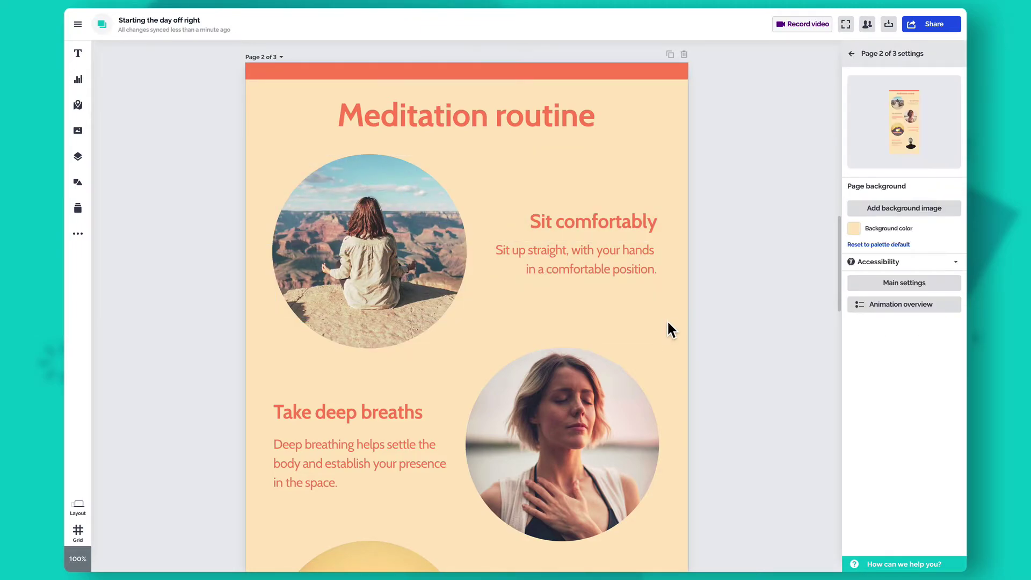
{"action": "left_click", "coordinate": [436, 249]}
{"action": "left_click", "coordinate": [539, 221], "text": "shift"}
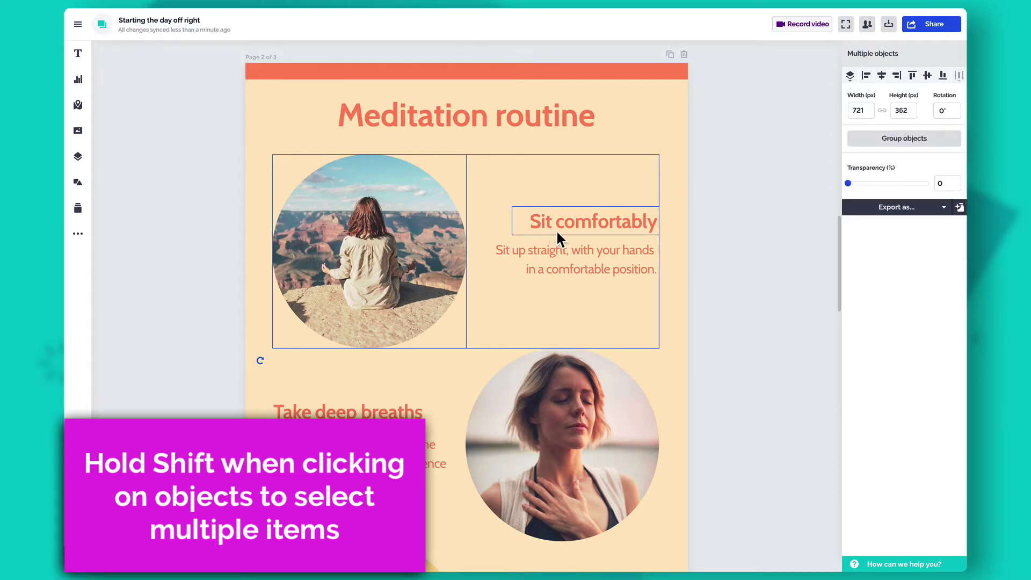
{"action": "left_click", "coordinate": [617, 258], "text": "shift"}
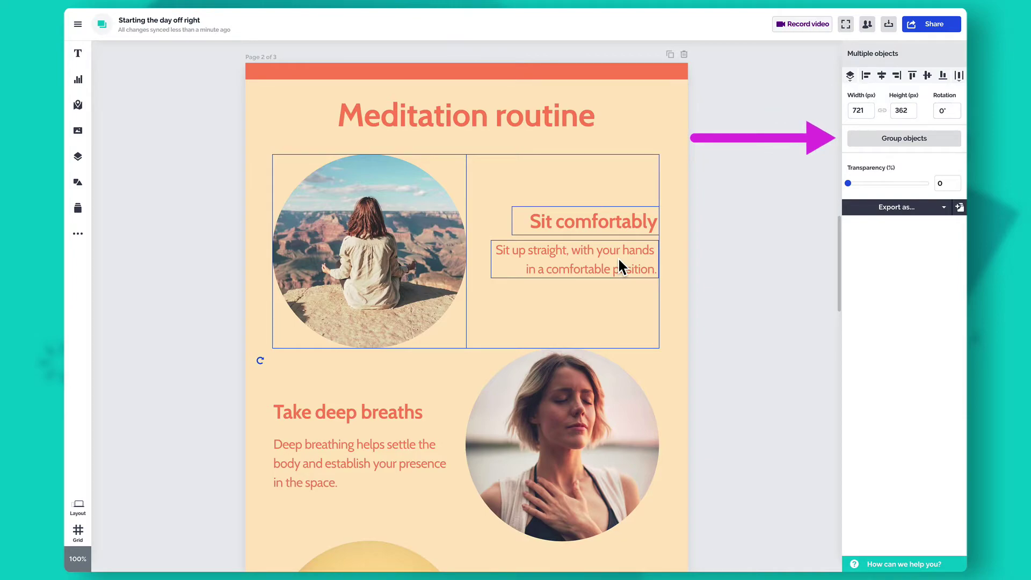
{"action": "key", "text": "ctrl+g"}
{"action": "mouse_move", "coordinate": [618, 257]}
{"action": "left_mouse_down"}
{"action": "mouse_move", "coordinate": [593, 255]}
{"action": "mouse_move", "coordinate": [633, 313]}
{"action": "mouse_move", "coordinate": [612, 280]}
{"action": "mouse_move", "coordinate": [635, 253]}
{"action": "mouse_move", "coordinate": [624, 258]}
{"action": "left_mouse_up"}
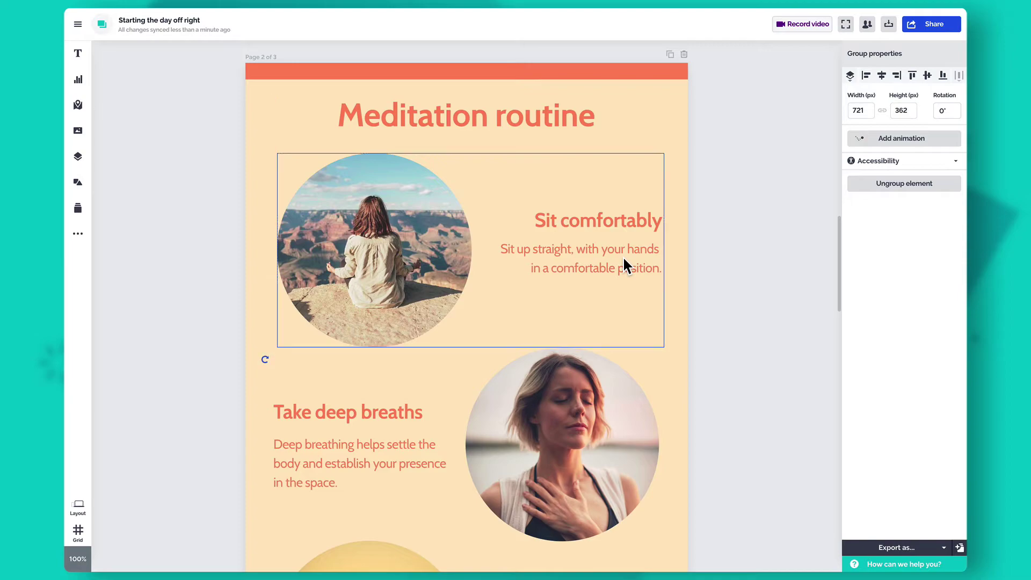
{"action": "left_click", "coordinate": [906, 188]}
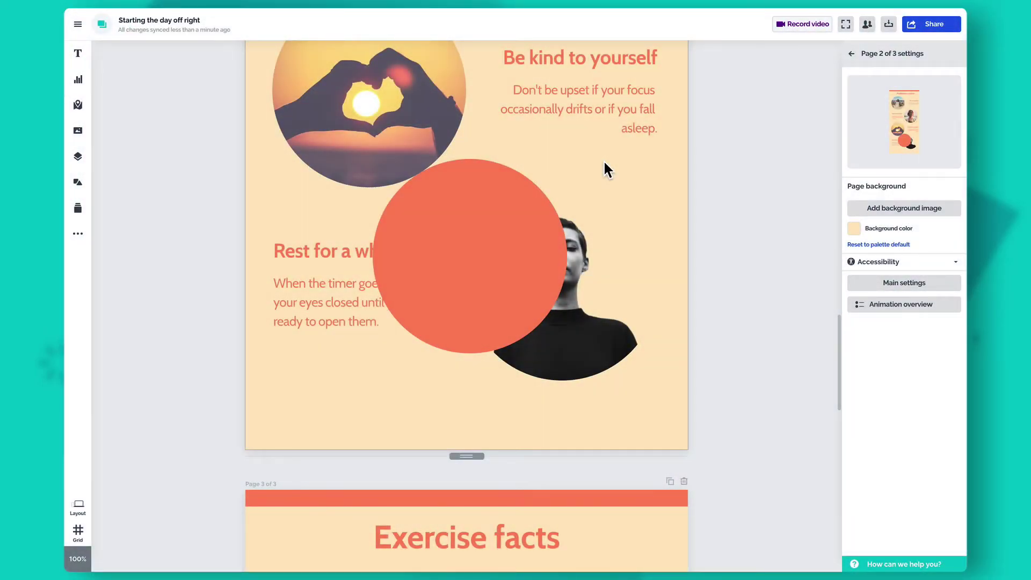
Step: Send the orange circle to the back and move it behind the Rest for a while portrait
{"action": "left_click", "coordinate": [542, 191]}
{"action": "right_click", "coordinate": [507, 250]}
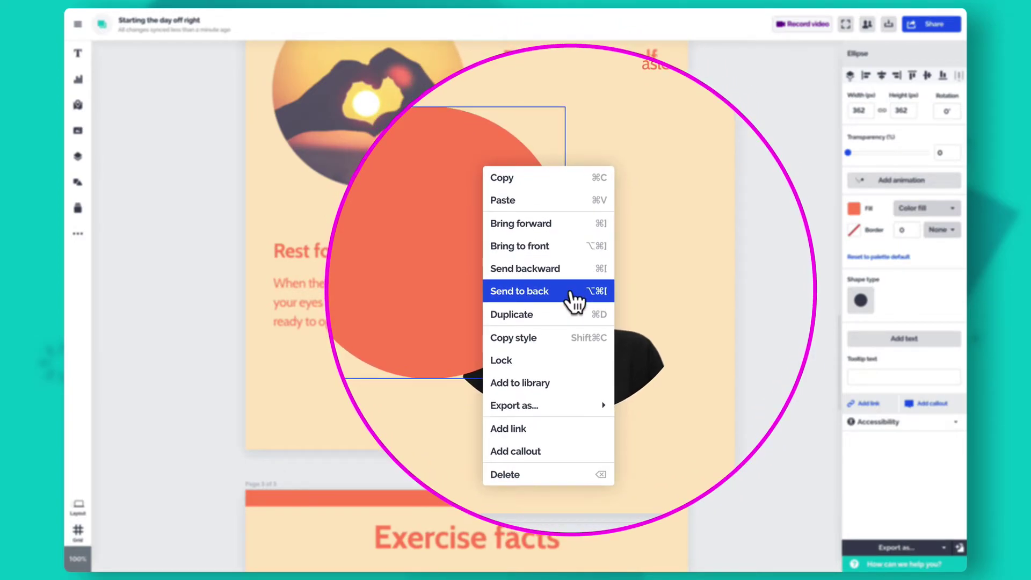
{"action": "left_click", "coordinate": [571, 293]}
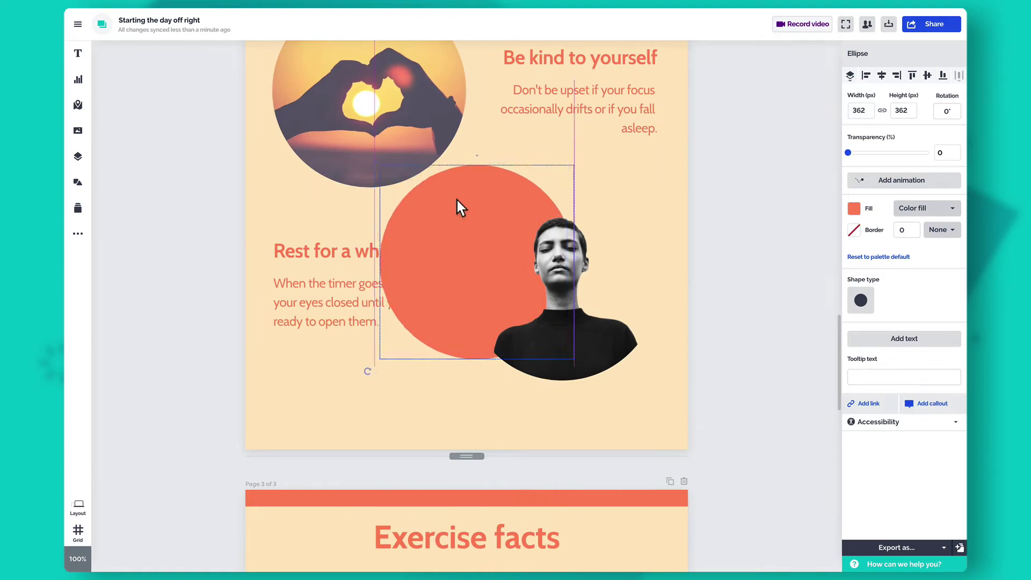
{"action": "left_click_drag", "start_coordinate": [462, 207], "coordinate": [541, 219]}
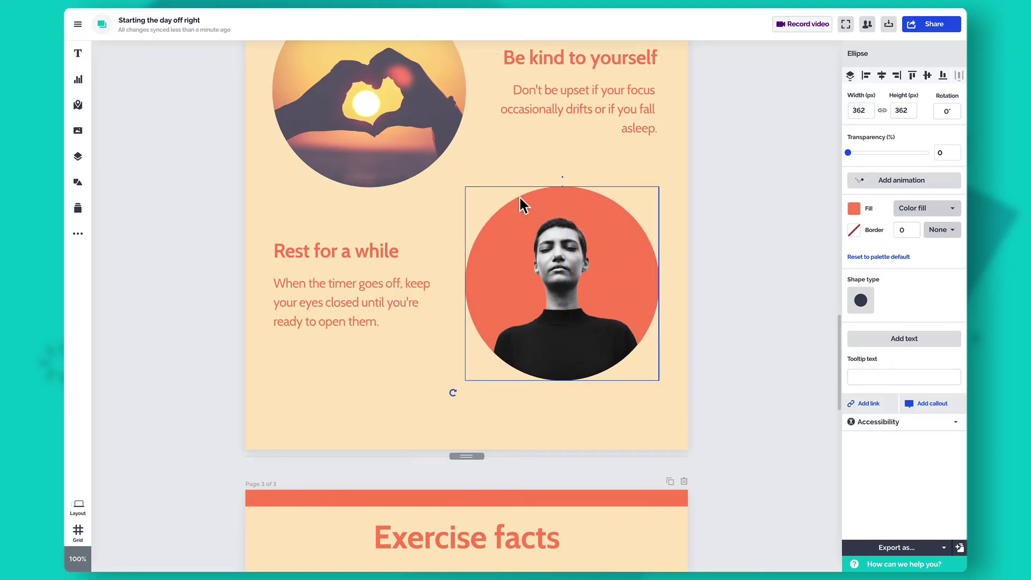
{"action": "right_click", "coordinate": [436, 121]}
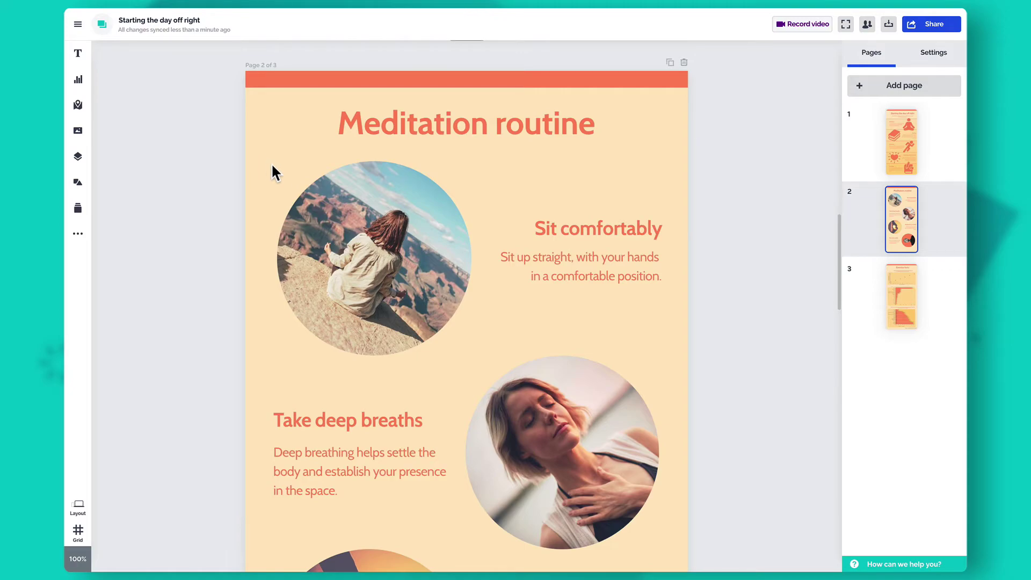
Step: Rotate the tilted canyon photo and the Take deep breaths photo back upright
{"action": "left_click", "coordinate": [333, 211]}
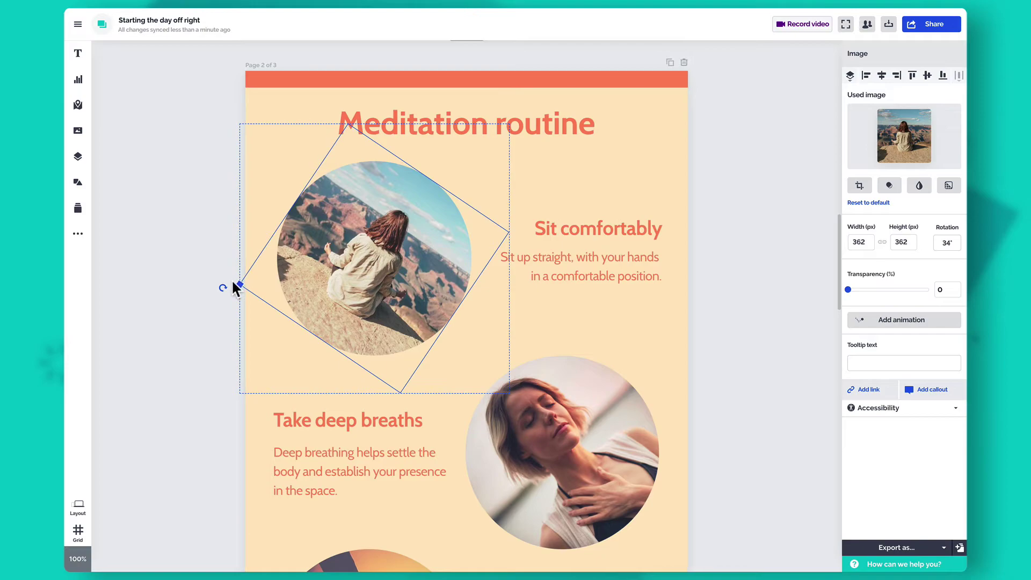
{"action": "left_click_drag", "start_coordinate": [224, 290], "coordinate": [279, 353]}
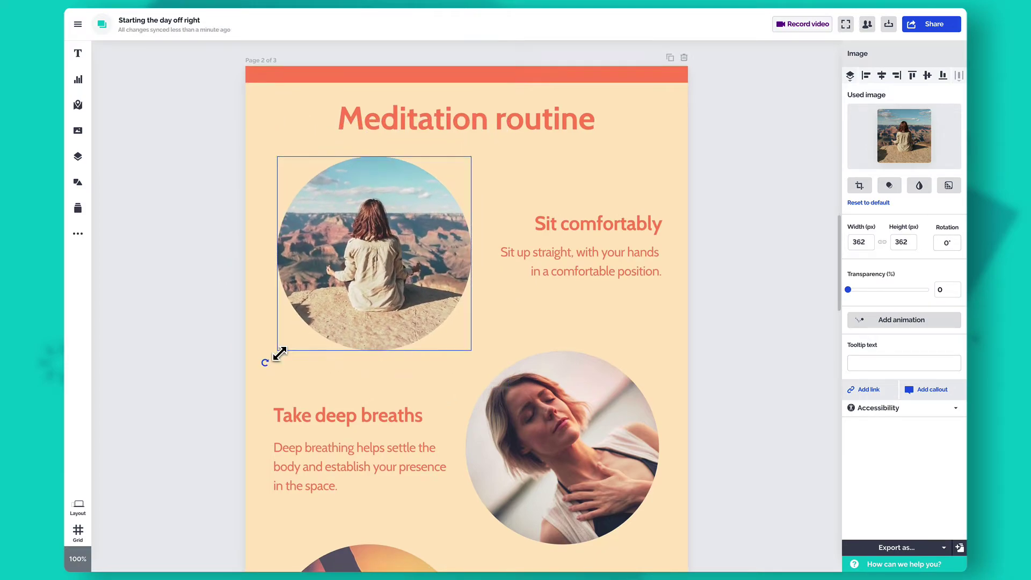
{"action": "scroll", "coordinate": [278, 355], "scroll_direction": "down", "scroll_amount": 2}
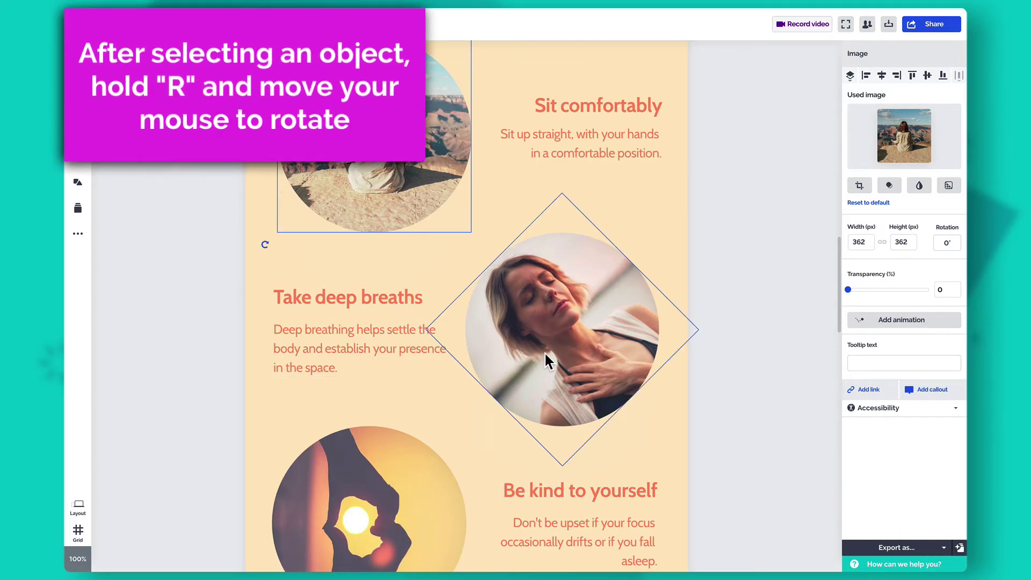
{"action": "left_click", "coordinate": [544, 353]}
{"action": "key", "text": "r"}
{"action": "key", "text": "r"}
Step: Snap the heart-hands sunset photo to 0° and set the Rest for a while photo's rotation to 0
{"action": "scroll", "coordinate": [513, 343], "scroll_direction": "down", "scroll_amount": 5}
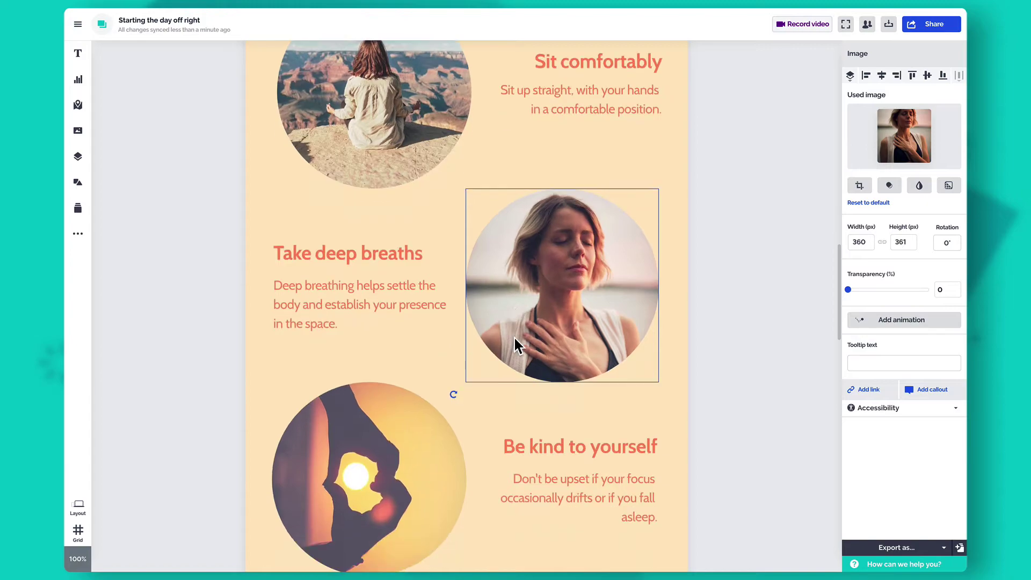
{"action": "left_click", "coordinate": [440, 290]}
{"action": "key", "text": "shift+r"}
{"action": "key", "text": "shift+r"}
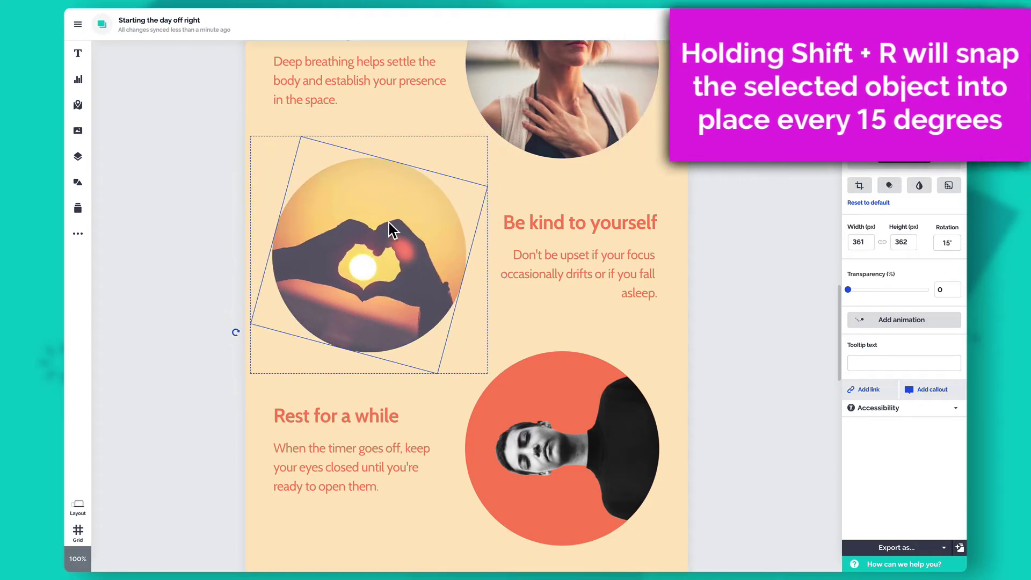
{"action": "key", "text": "shift+r"}
{"action": "scroll", "coordinate": [389, 228], "scroll_direction": "down", "scroll_amount": 1}
{"action": "scroll", "coordinate": [388, 229], "scroll_direction": "down", "scroll_amount": 2}
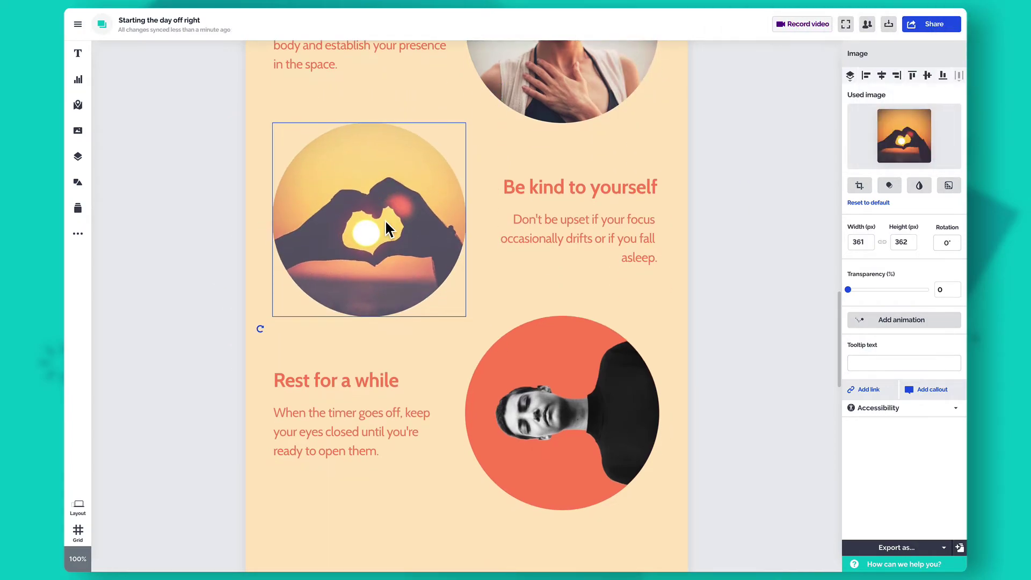
{"action": "left_click", "coordinate": [570, 354]}
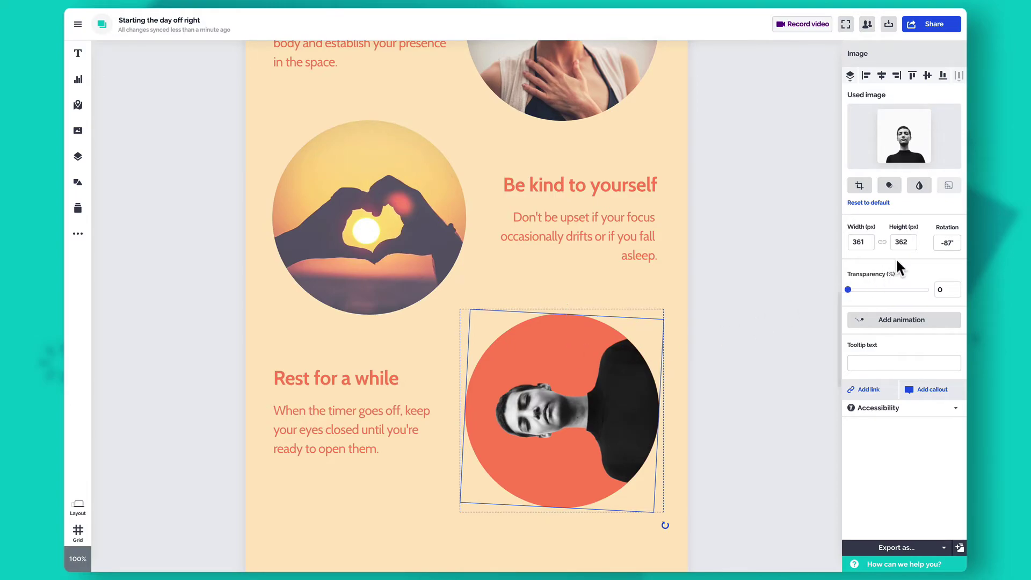
{"action": "left_click", "coordinate": [950, 243]}
{"action": "type", "text": "0"}
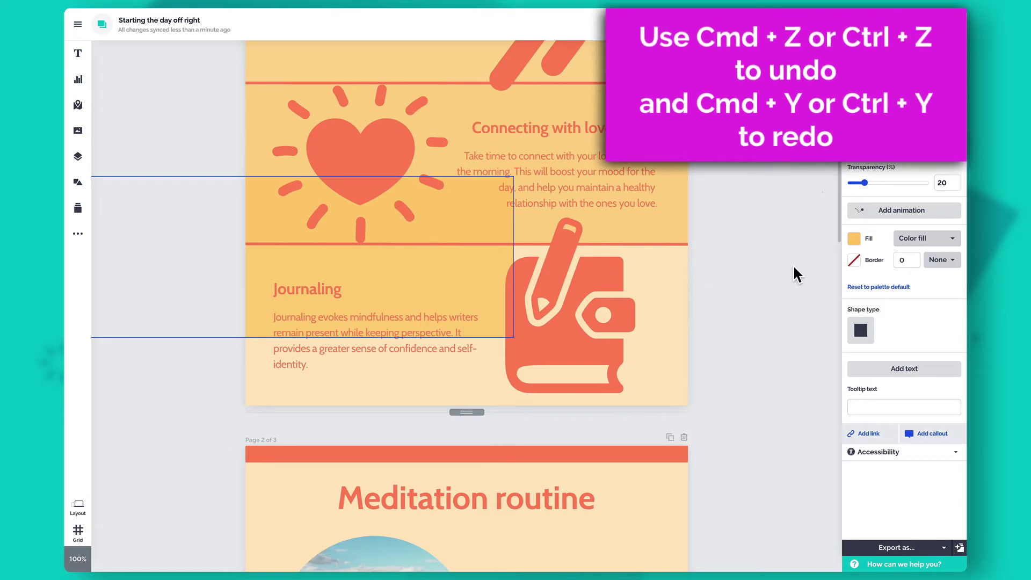
Step: Undo the Journaling rectangle's move, redo and undo it again, then show the main menu's Undo/Redo
{"action": "key", "text": "ctrl+z"}
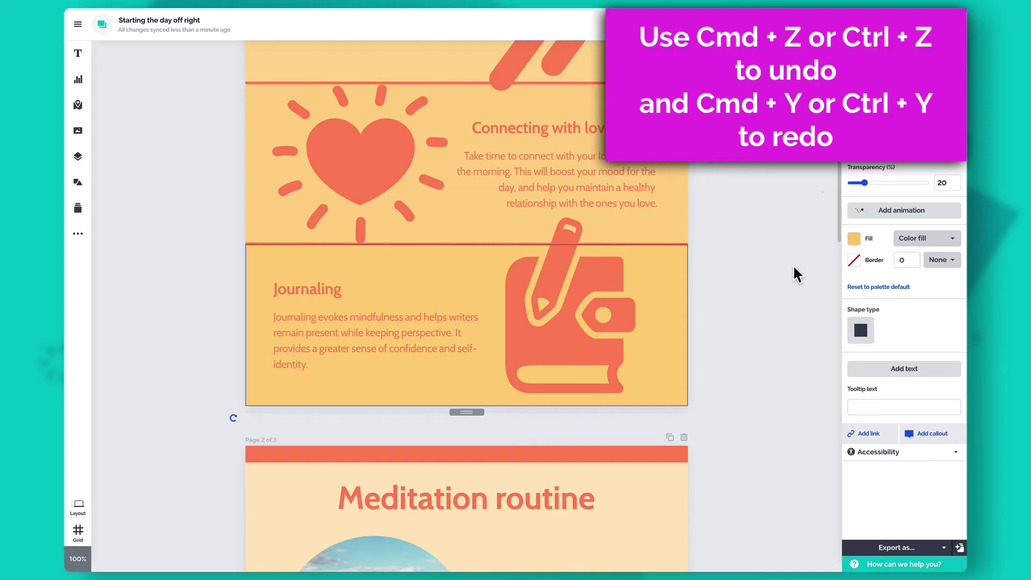
{"action": "key", "text": "ctrl+y"}
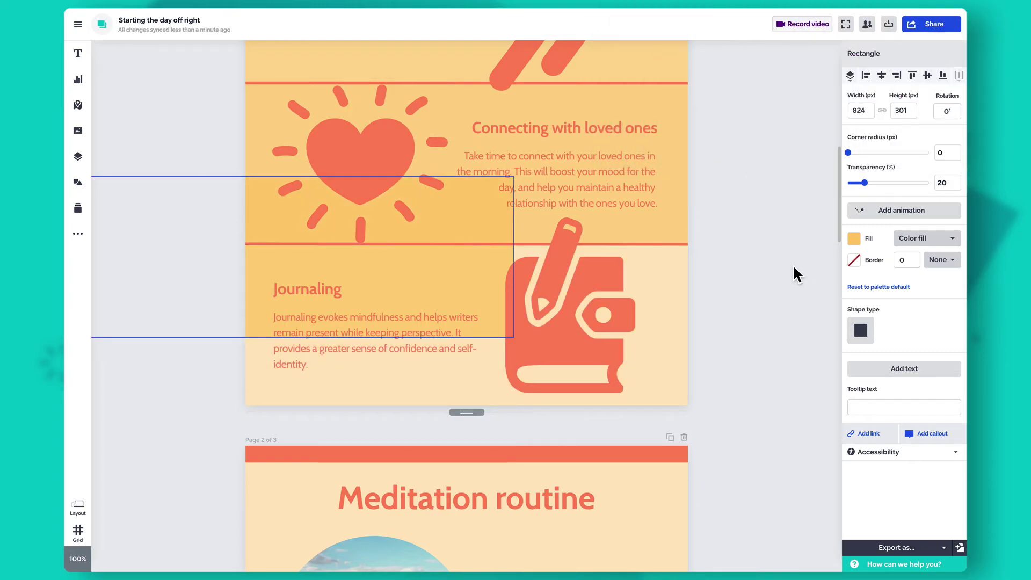
{"action": "key", "text": "ctrl+z"}
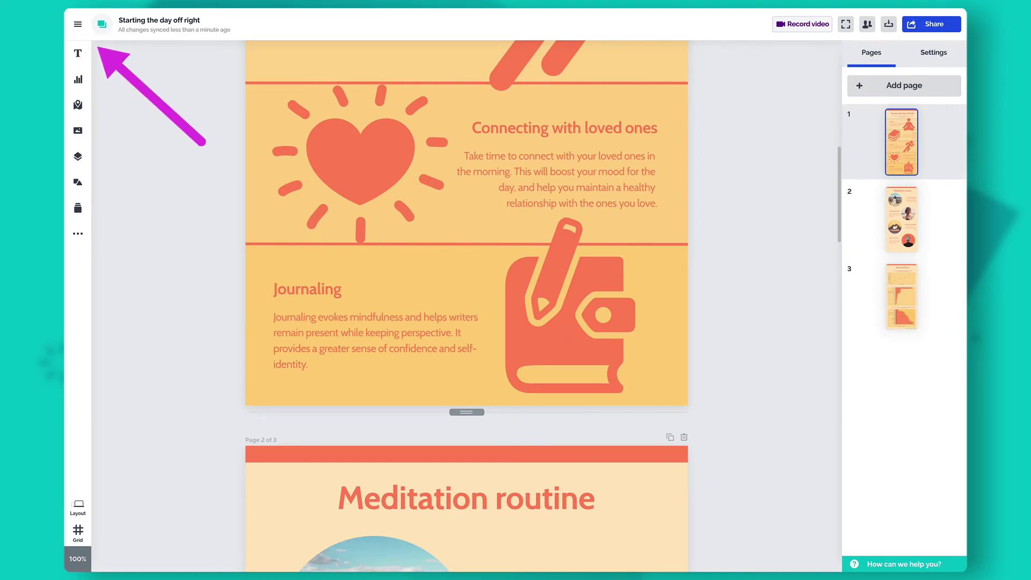
{"action": "left_click", "coordinate": [78, 25]}
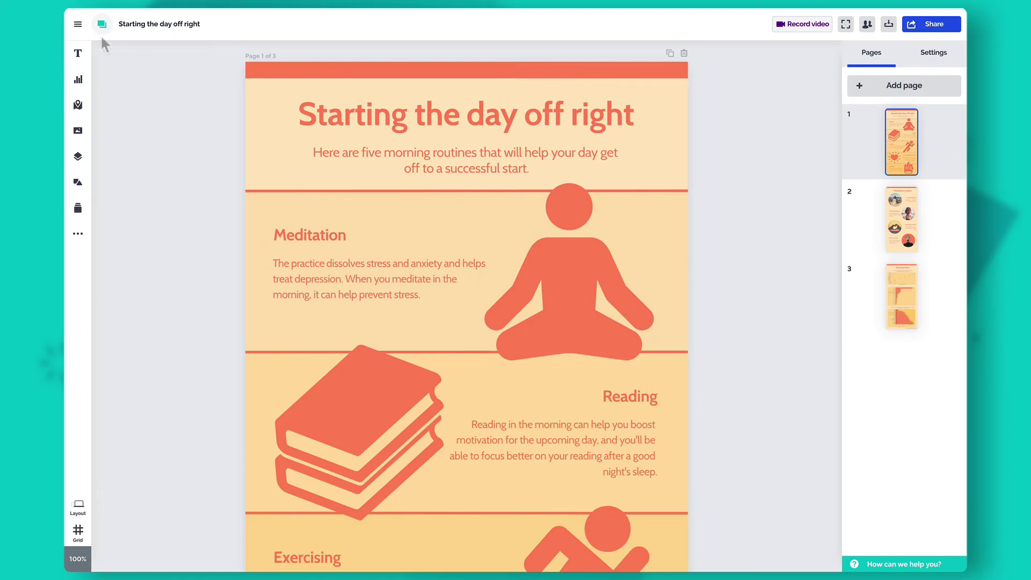
{"action": "left_click", "coordinate": [78, 24]}
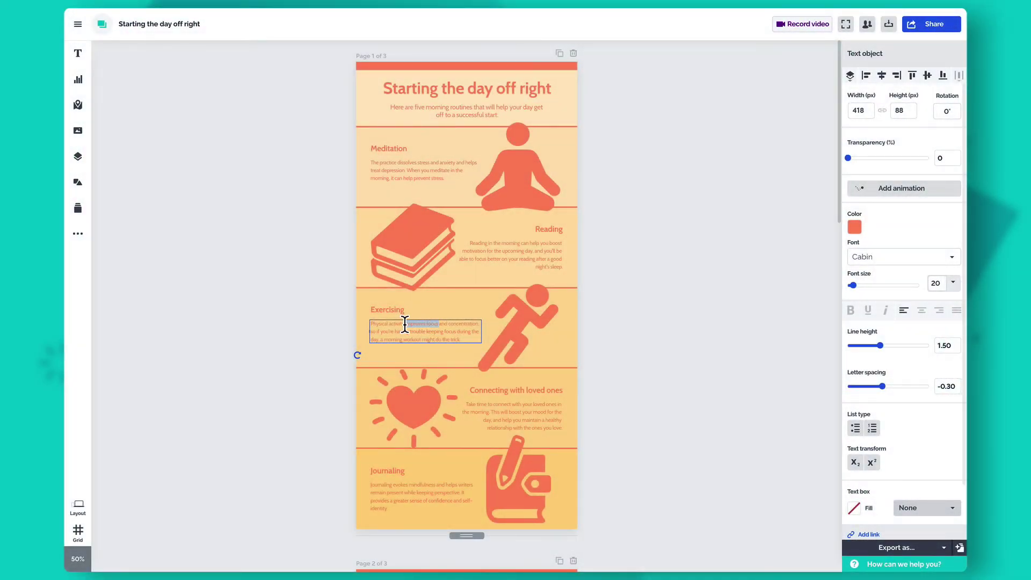
Step: Deselect the Exercising text box and zoom out to show all of page 1 and the top of page 2
{"action": "scroll", "coordinate": [404, 323], "scroll_direction": "up", "scroll_amount": 5}
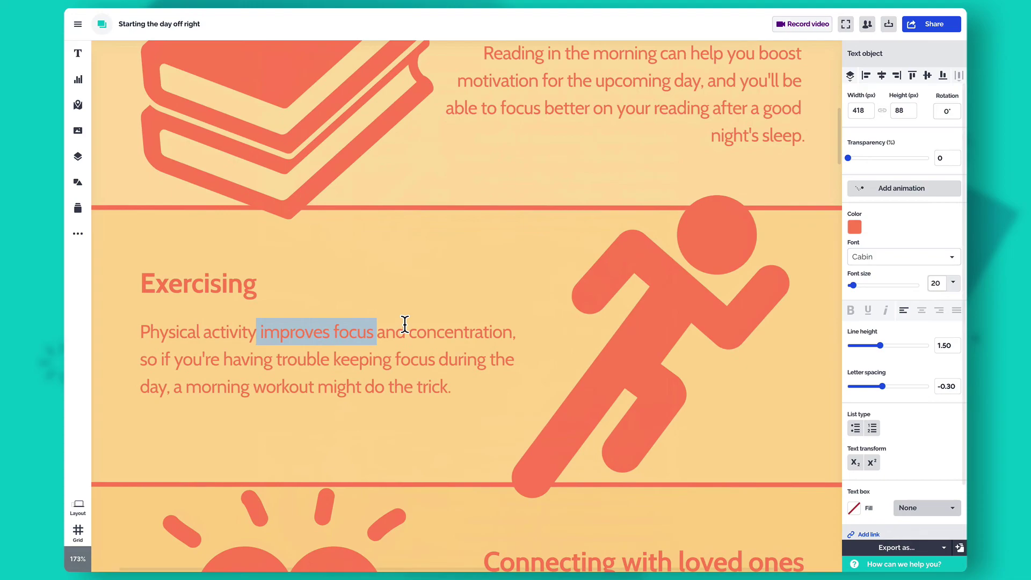
{"action": "scroll", "coordinate": [405, 324], "scroll_direction": "down", "scroll_amount": 3}
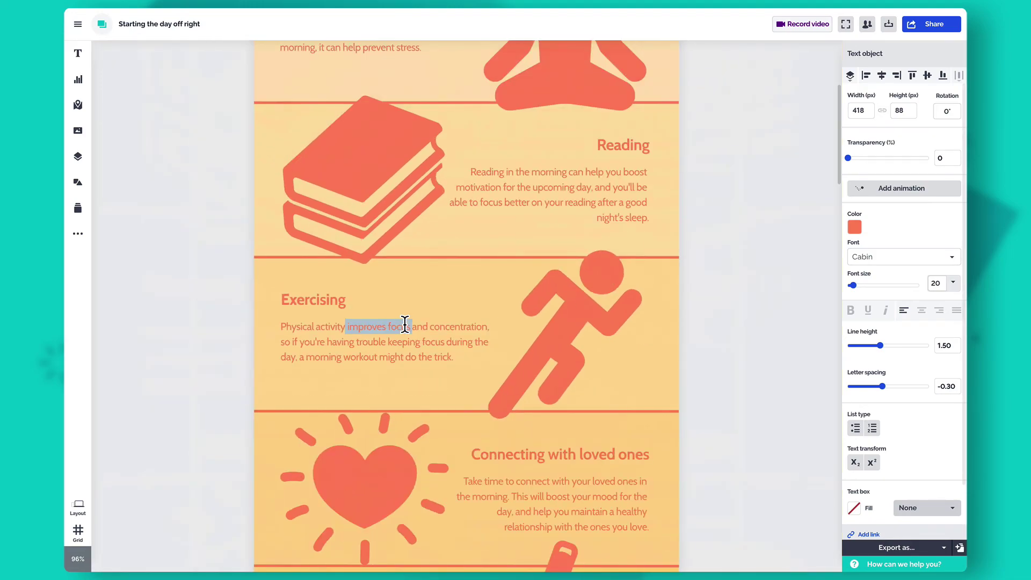
{"action": "scroll", "coordinate": [405, 324], "scroll_direction": "down", "scroll_amount": 4}
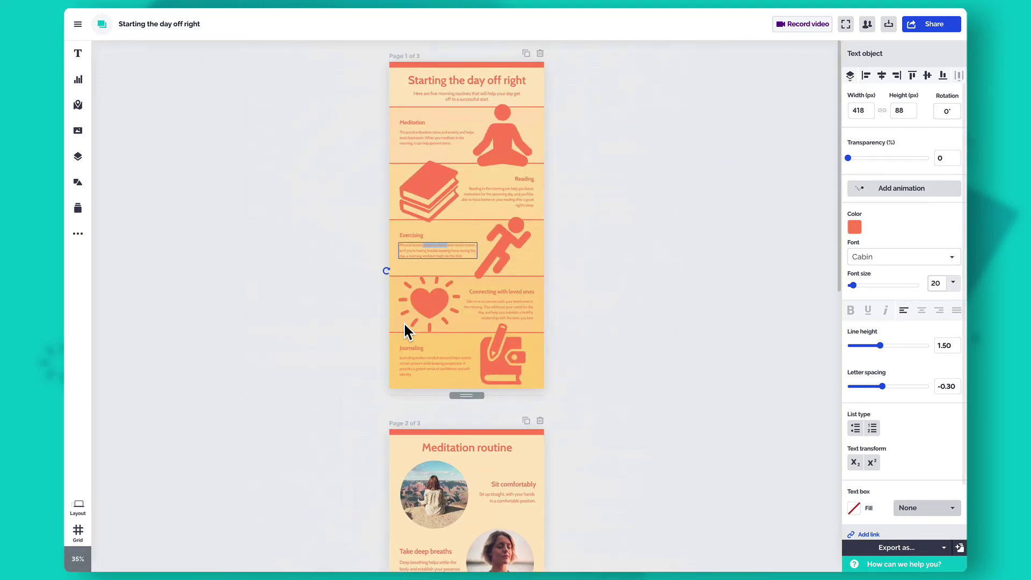
{"action": "left_click", "coordinate": [359, 332]}
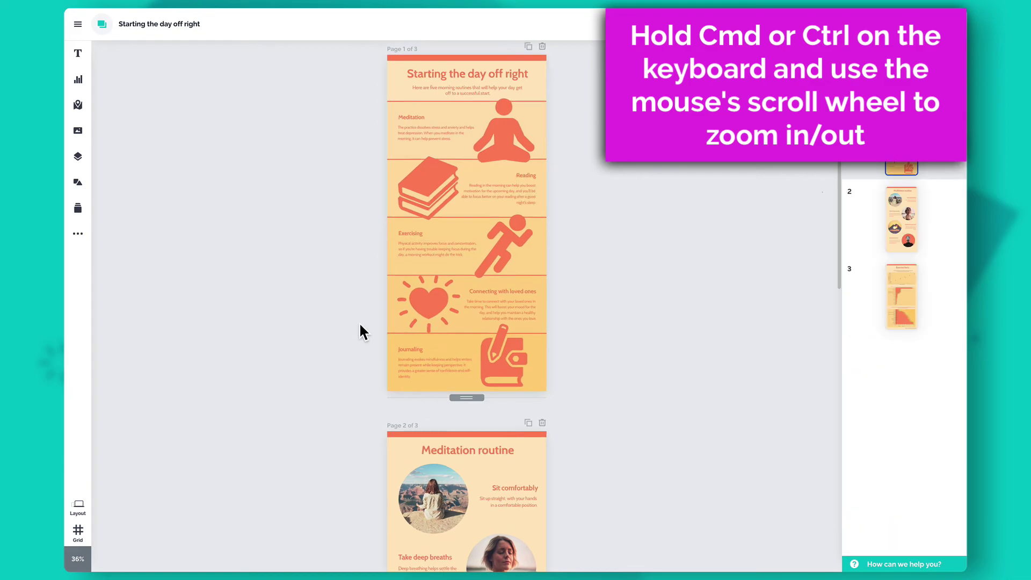
{"action": "scroll", "coordinate": [361, 329], "scroll_direction": "up", "scroll_amount": 3}
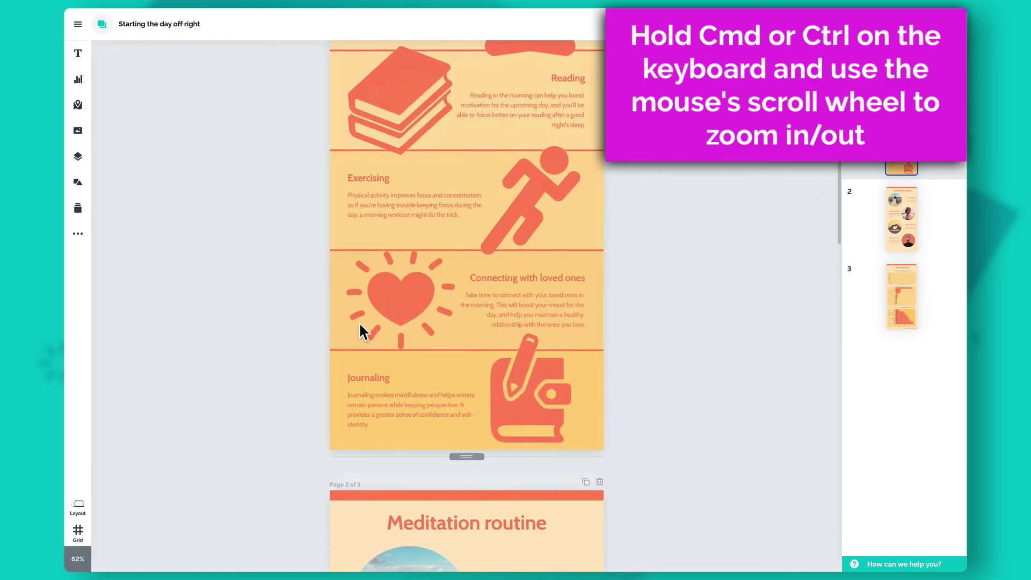
{"action": "scroll", "coordinate": [359, 324], "scroll_direction": "down", "scroll_amount": 3}
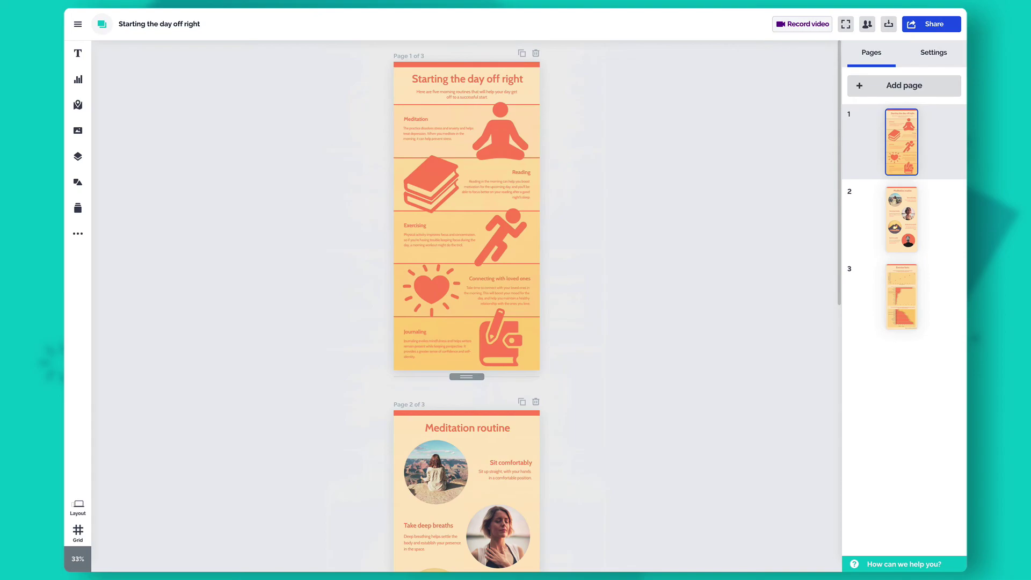
{"action": "mouse_move", "coordinate": [141, 542]}
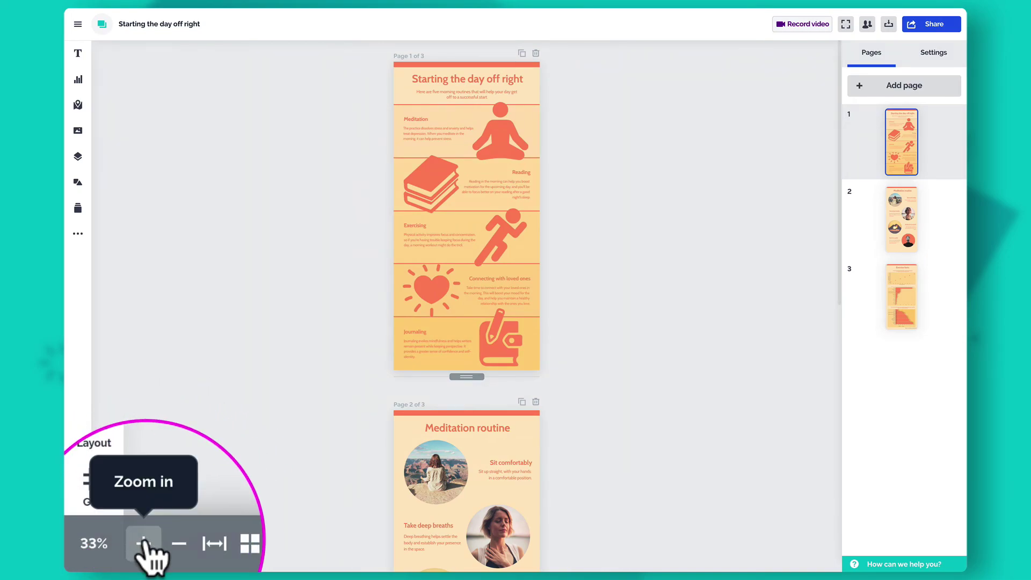
Step: Zoom in to 100% and back out, fit to screen, then switch to the three-page thumbnail view
{"action": "left_click", "coordinate": [144, 544]}
{"action": "left_click", "coordinate": [144, 544]}
{"action": "left_click", "coordinate": [144, 544]}
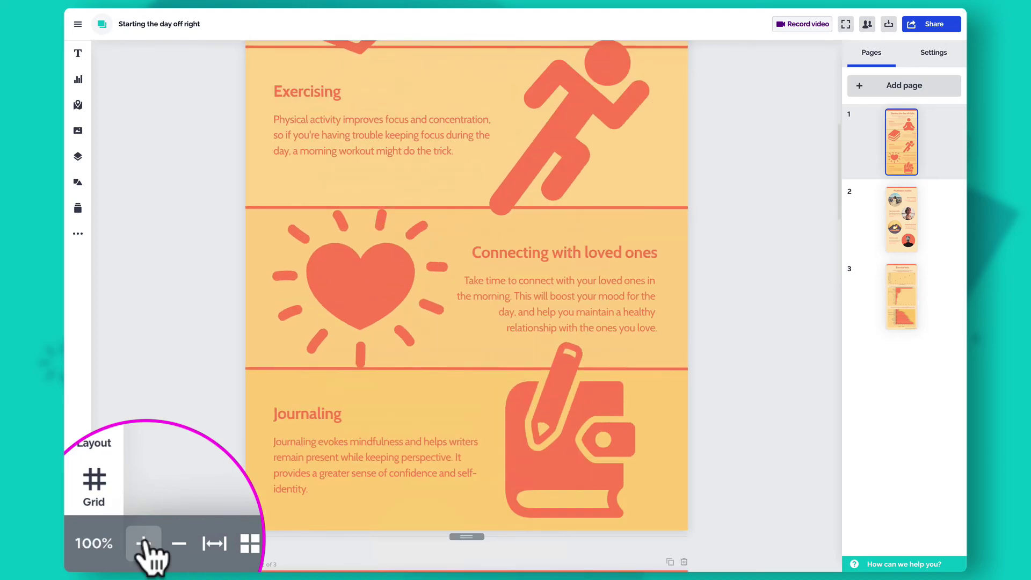
{"action": "left_click", "coordinate": [179, 544]}
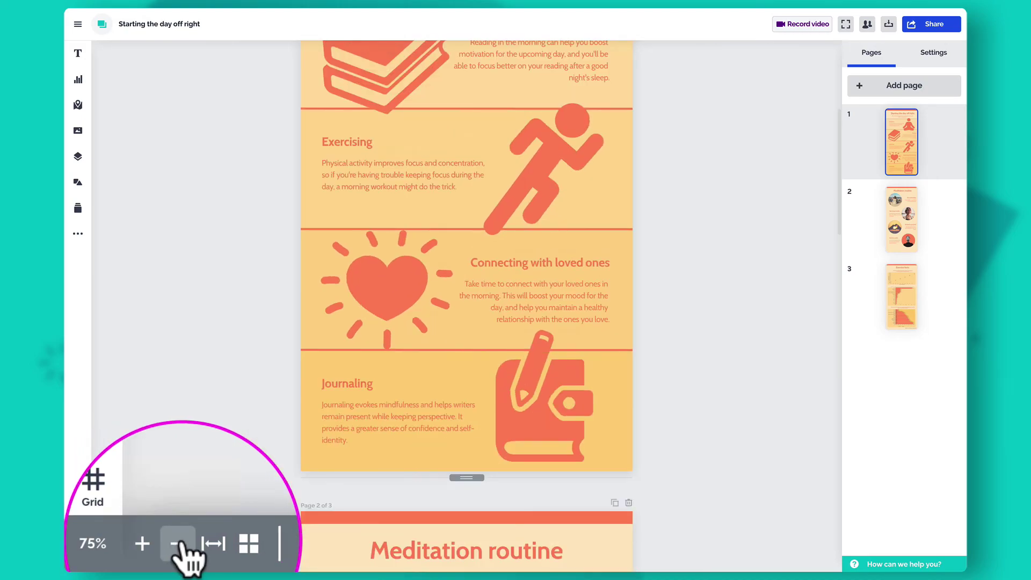
{"action": "left_click", "coordinate": [179, 543]}
{"action": "left_click", "coordinate": [179, 543]}
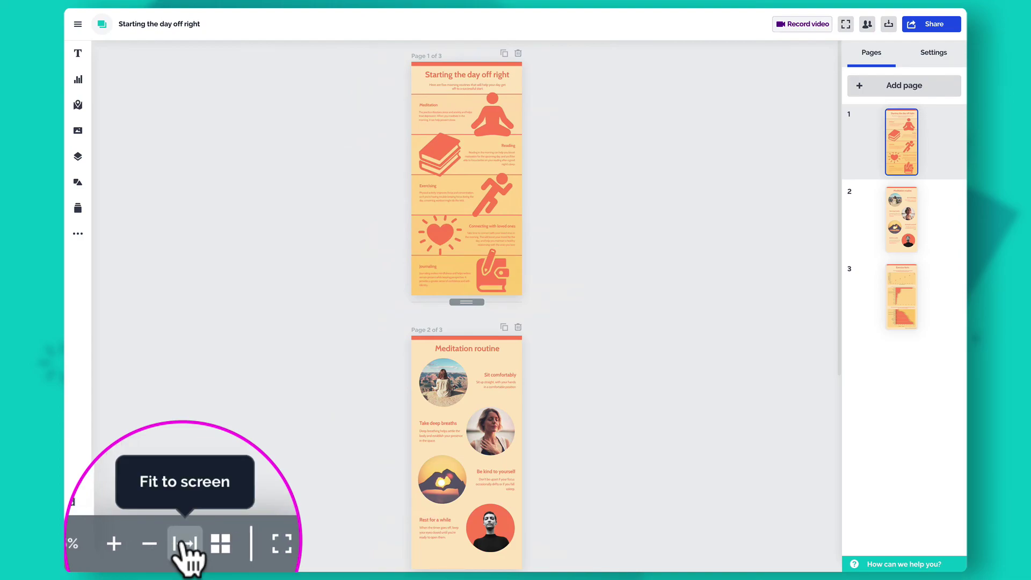
{"action": "left_click", "coordinate": [184, 543]}
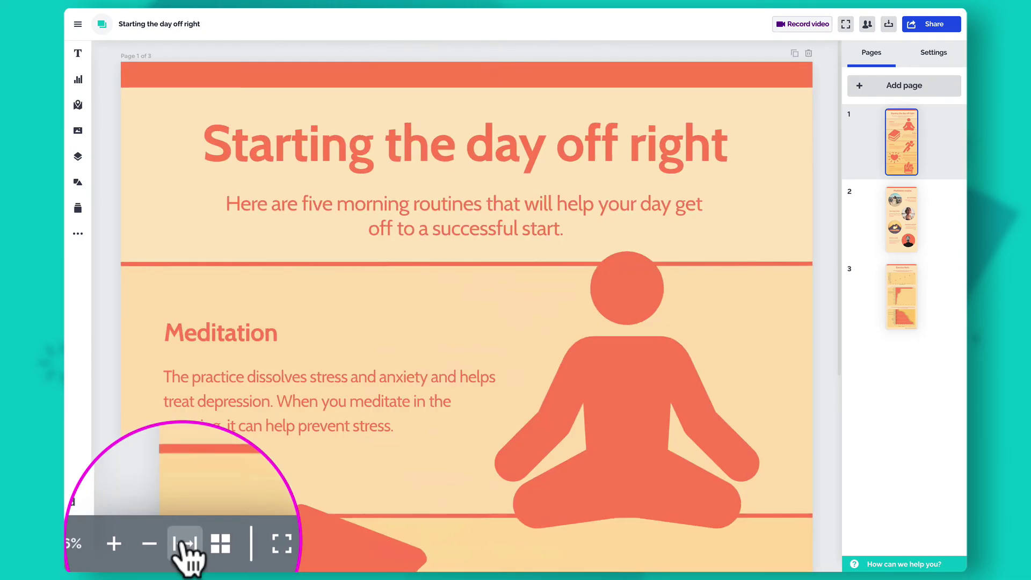
{"action": "left_click", "coordinate": [181, 542]}
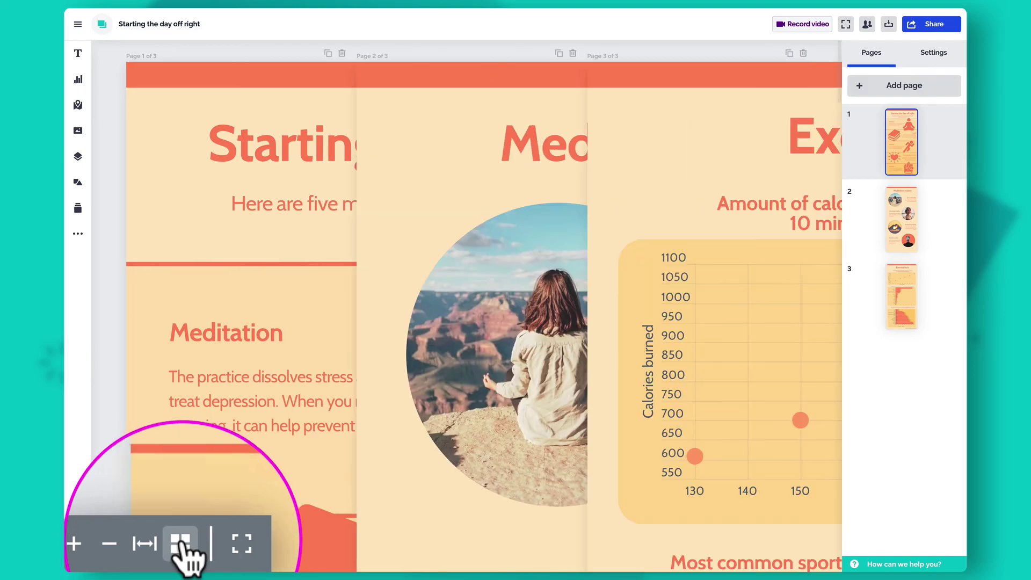